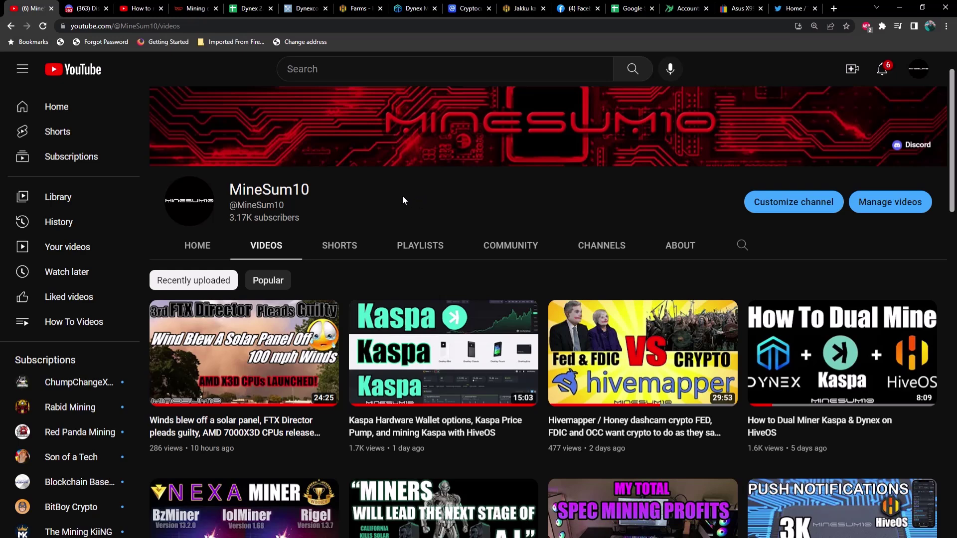
# - Switch to Discord's Dynex #announcements channel showing the DynexSolve 2.2.4a release post
pyautogui.click(92, 10)
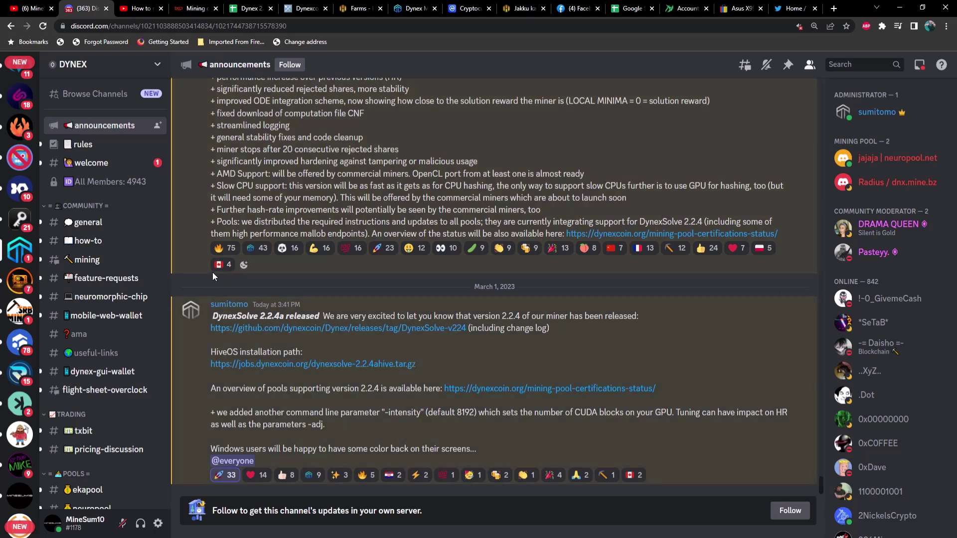
# - Scrub the Dynex mining video through its HiveOS overclock part (12:06–13:41), then open hashrate.no's GPU list
pyautogui.click(135, 9)
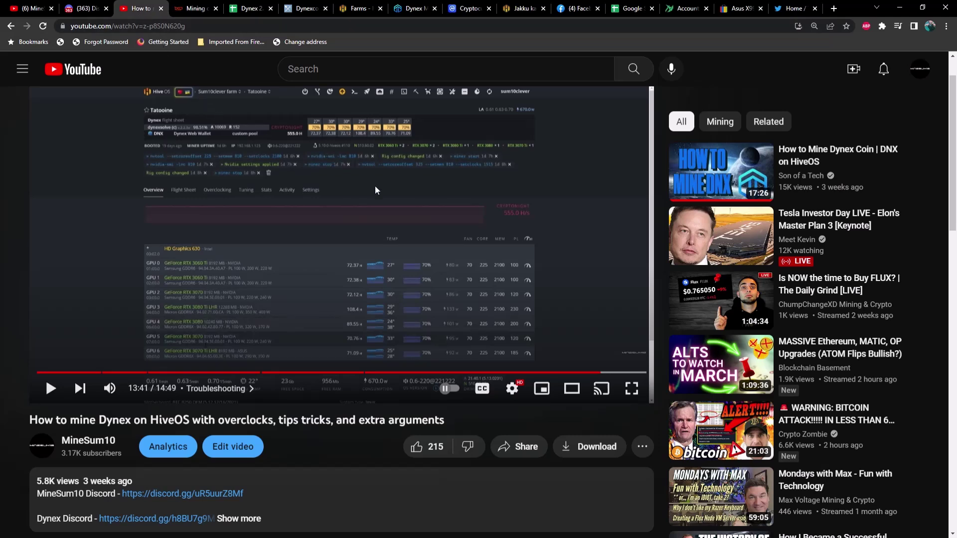
pyautogui.click(535, 373)
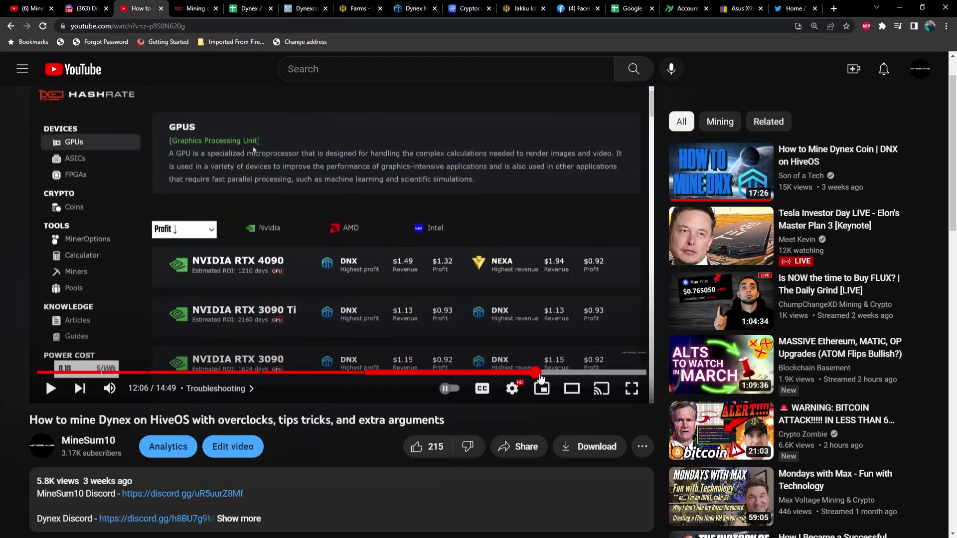
pyautogui.click(544, 374)
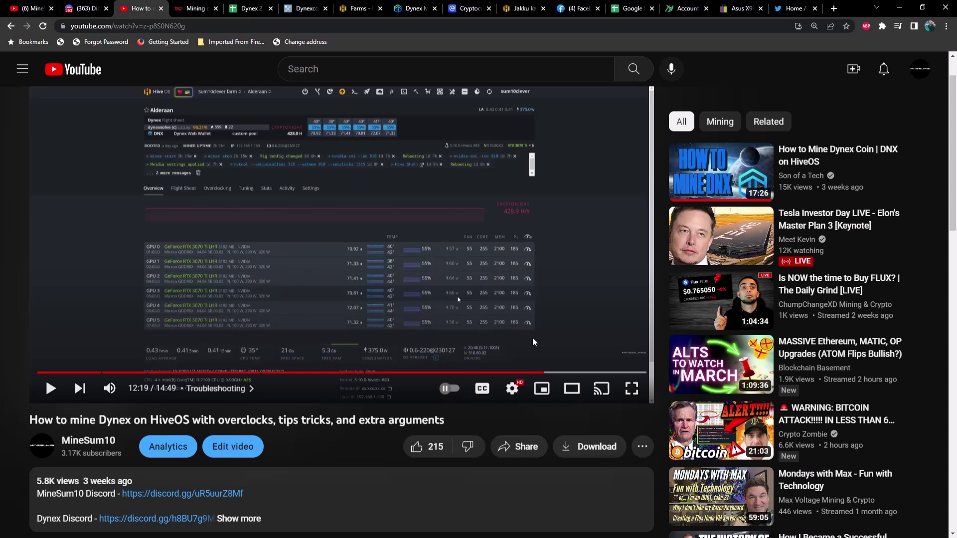
pyautogui.moveTo(548, 372); pyautogui.dragTo(585, 374)
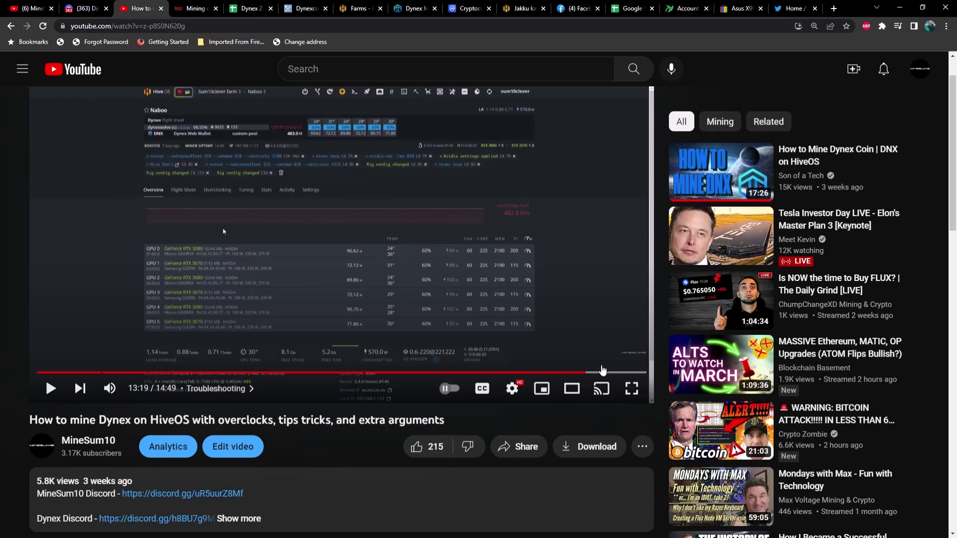
pyautogui.moveTo(600, 372); pyautogui.dragTo(487, 264)
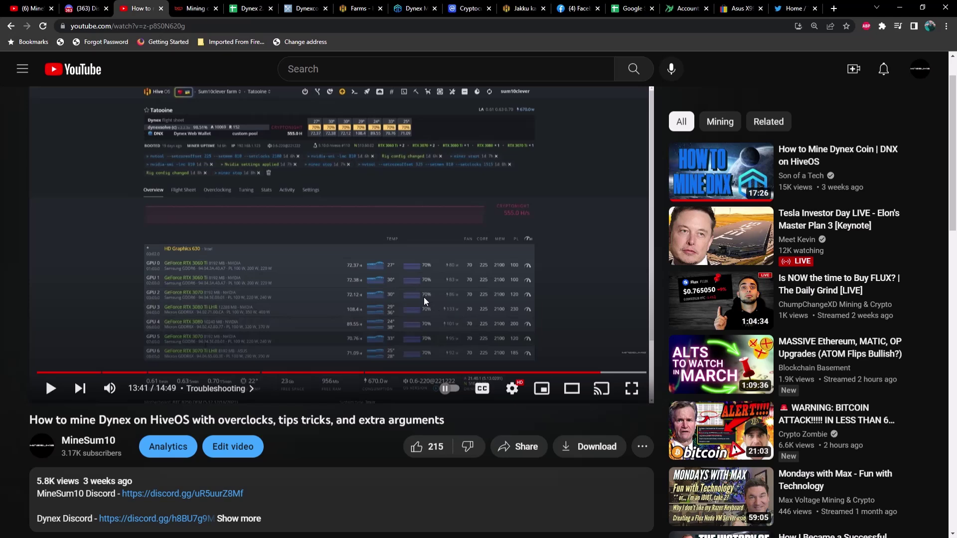
pyautogui.click(197, 6)
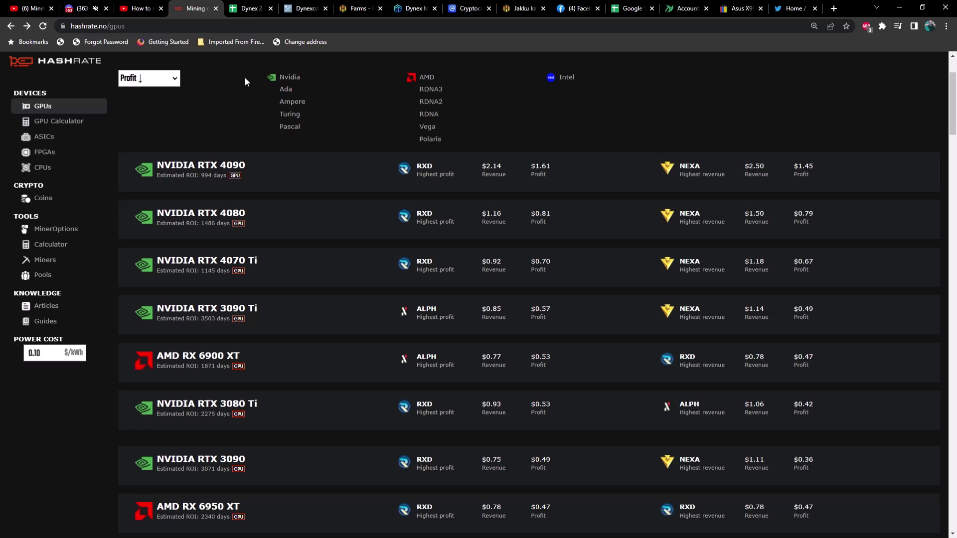
# - Switch to the 'Dynex 2.2.3 vs 2.2.4' Google Sheets comparison
pyautogui.click(246, 10)
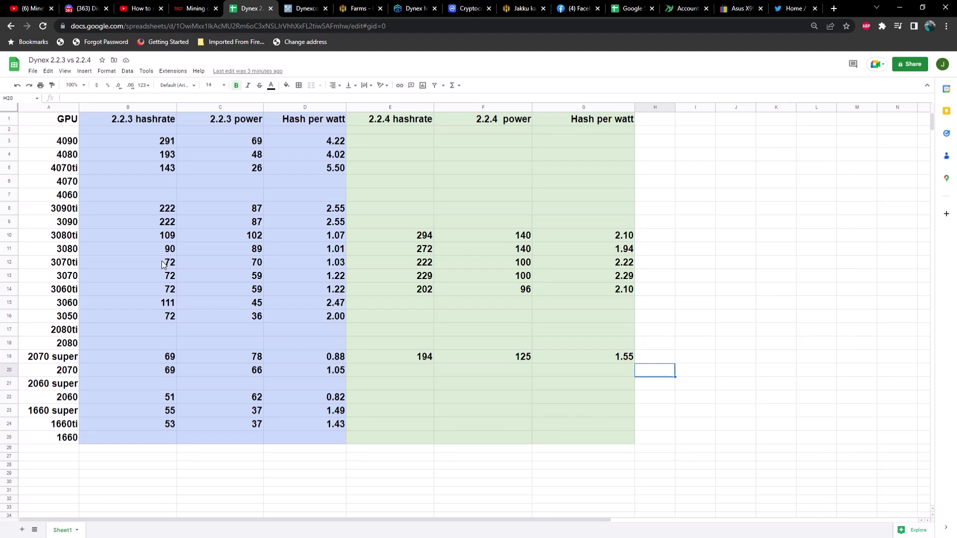
# - Check the 3080 Ti figures (102 W on 2.2.3; 294 at 140 W on 2.2.4) and the 3080's 272 at 140 W
pyautogui.click(250, 238)
pyautogui.click(418, 238)
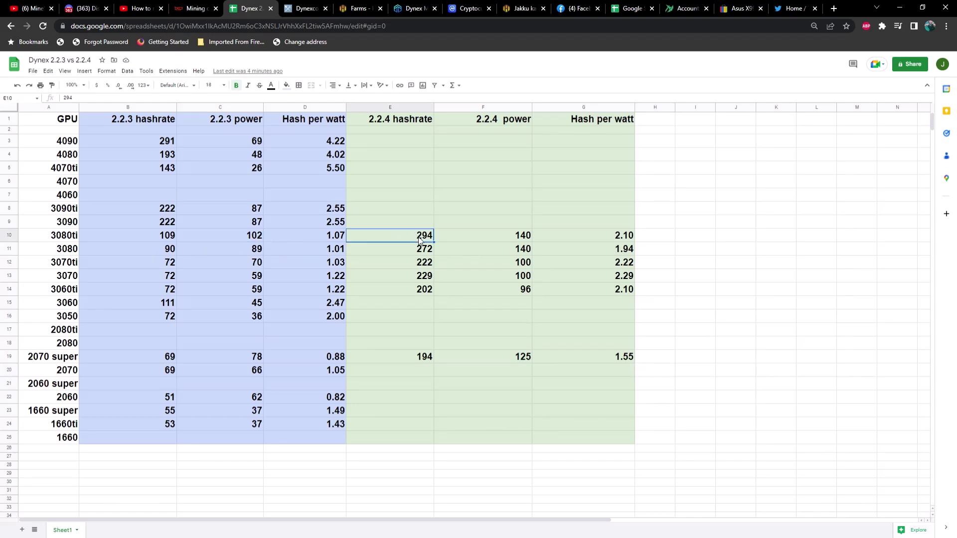
pyautogui.click(494, 239)
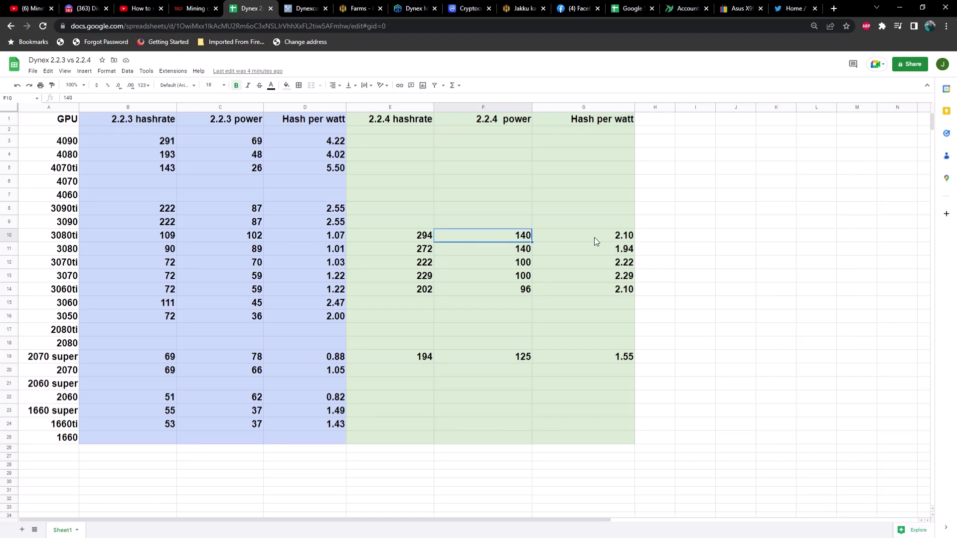
pyautogui.click(609, 237)
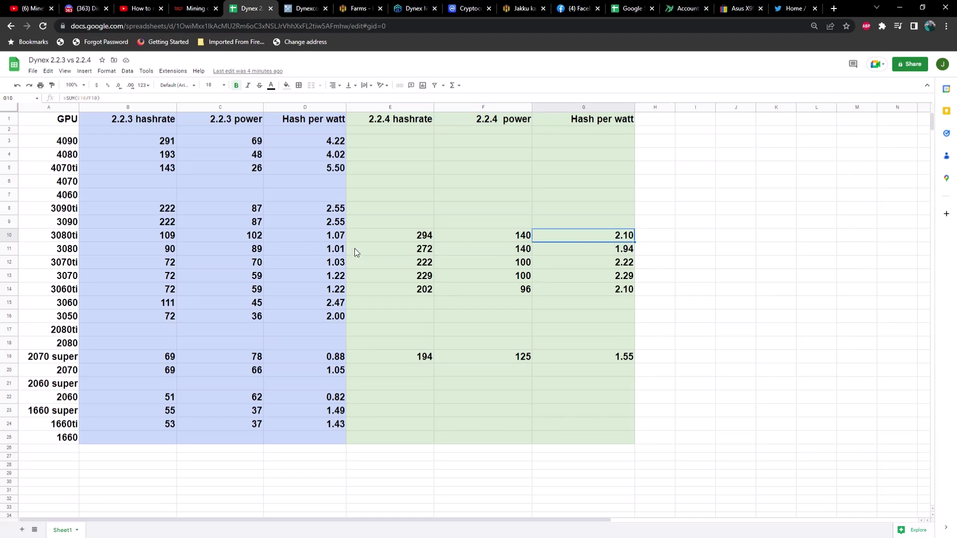
pyautogui.click(399, 251)
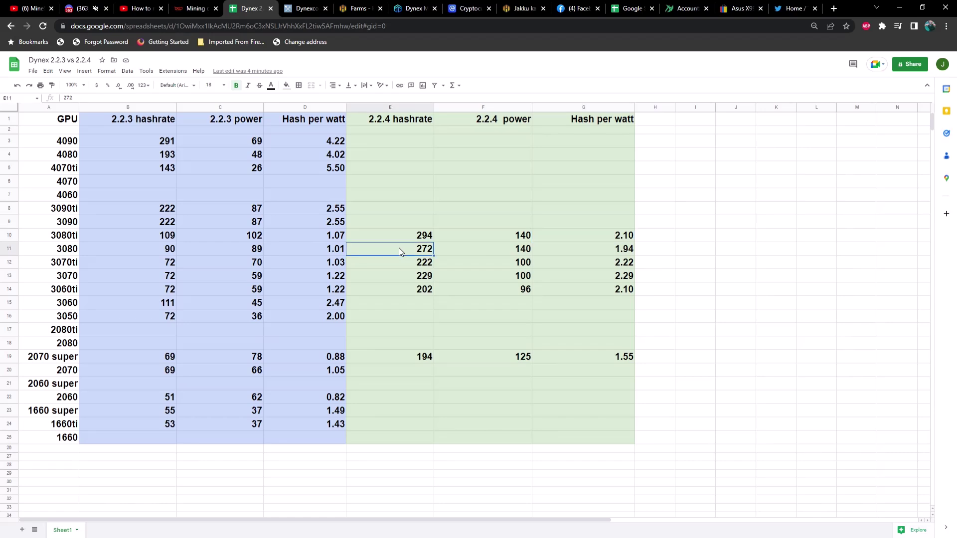
pyautogui.click(500, 253)
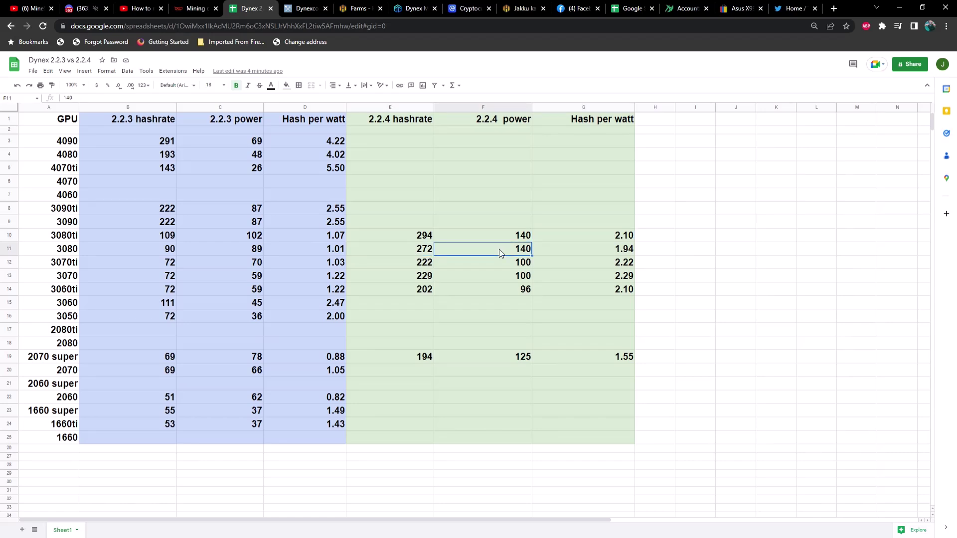
# - Compare 3070 Ti (222 at 100 W) and 3070 (72 at 59 W vs 229 at 100 W) results
pyautogui.click(418, 265)
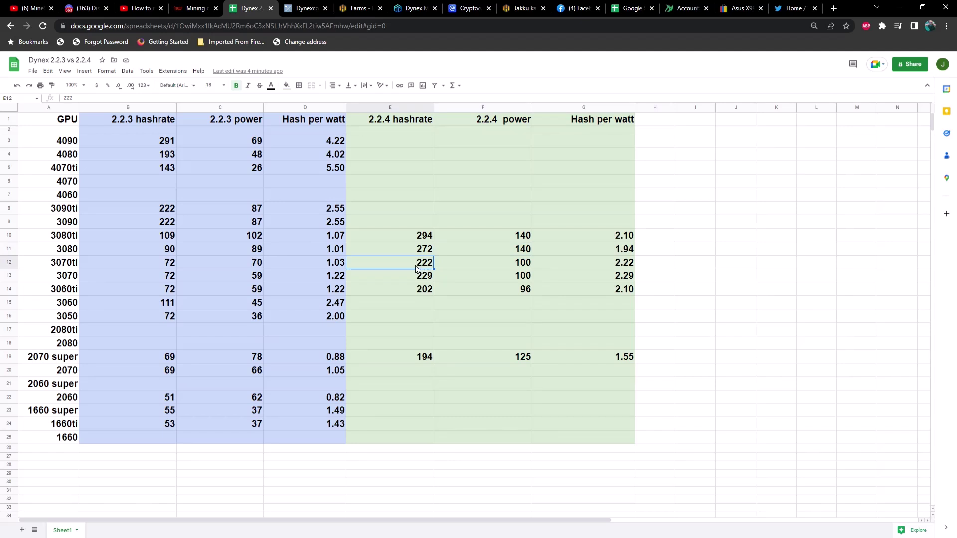
pyautogui.click(502, 263)
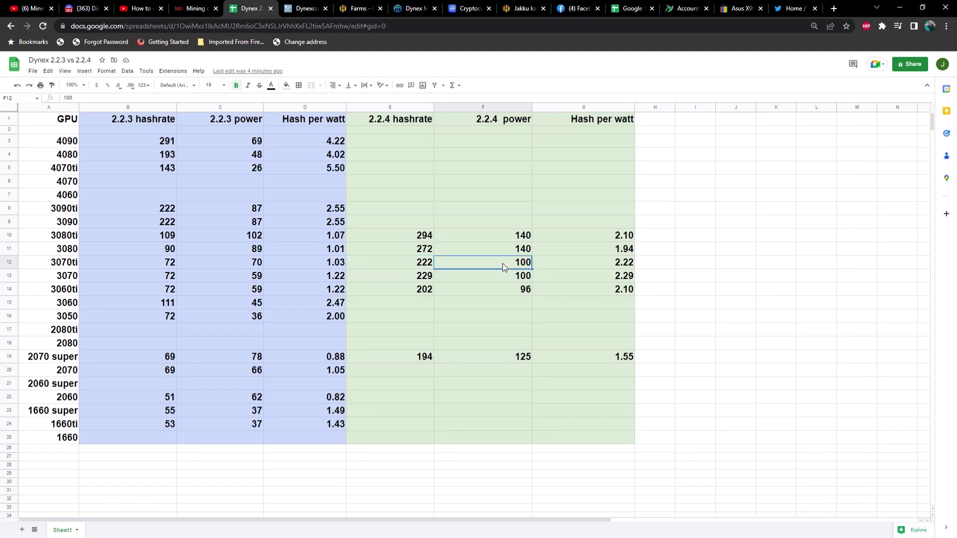
pyautogui.click(425, 282)
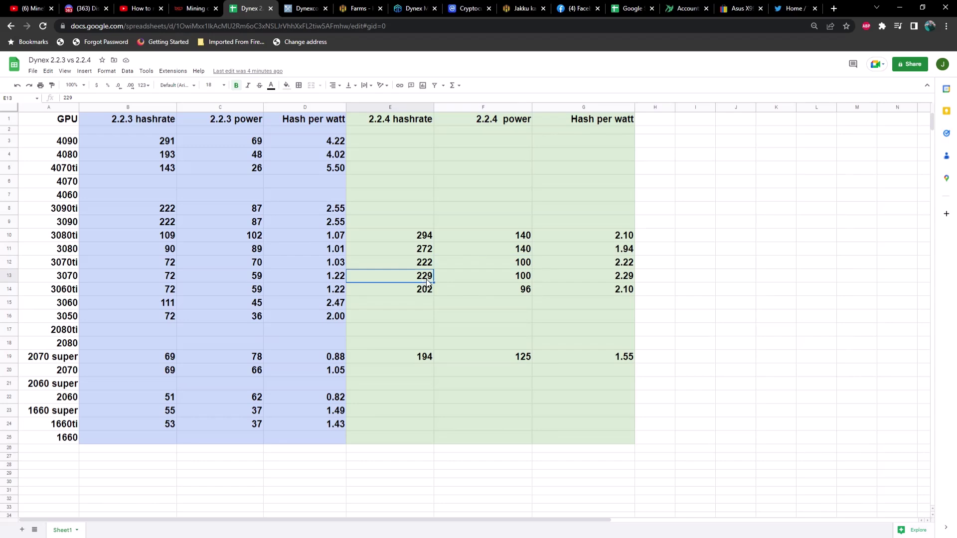
pyautogui.click(504, 280)
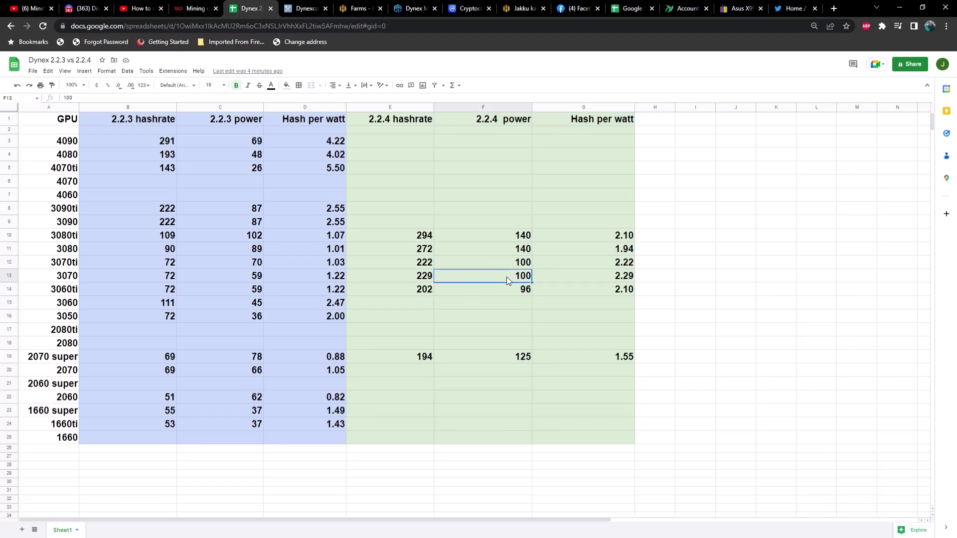
pyautogui.click(167, 282)
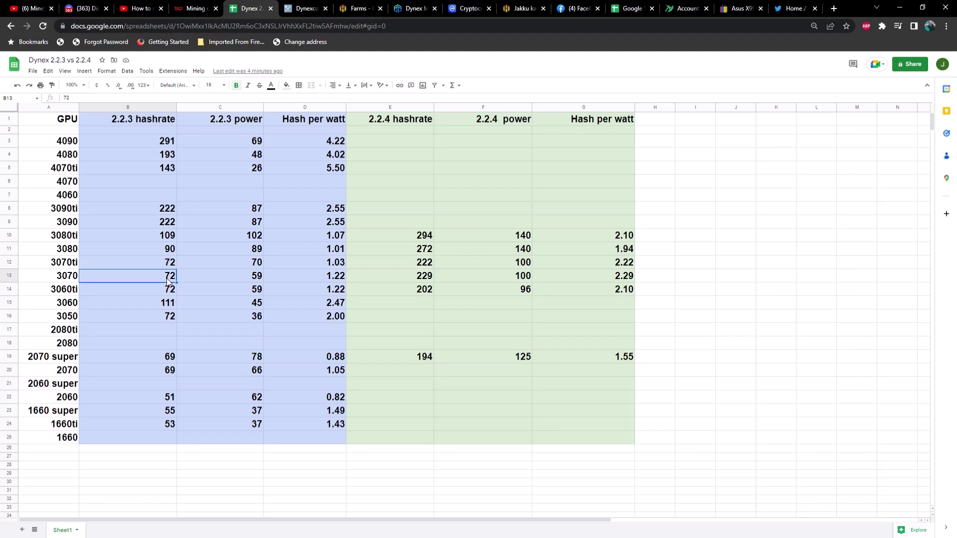
pyautogui.click(248, 276)
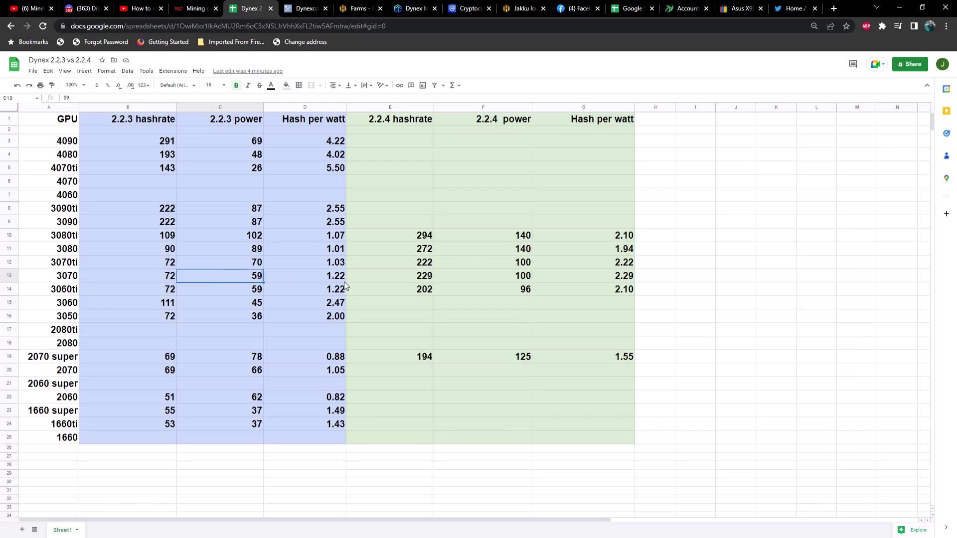
pyautogui.click(426, 280)
pyautogui.click(513, 278)
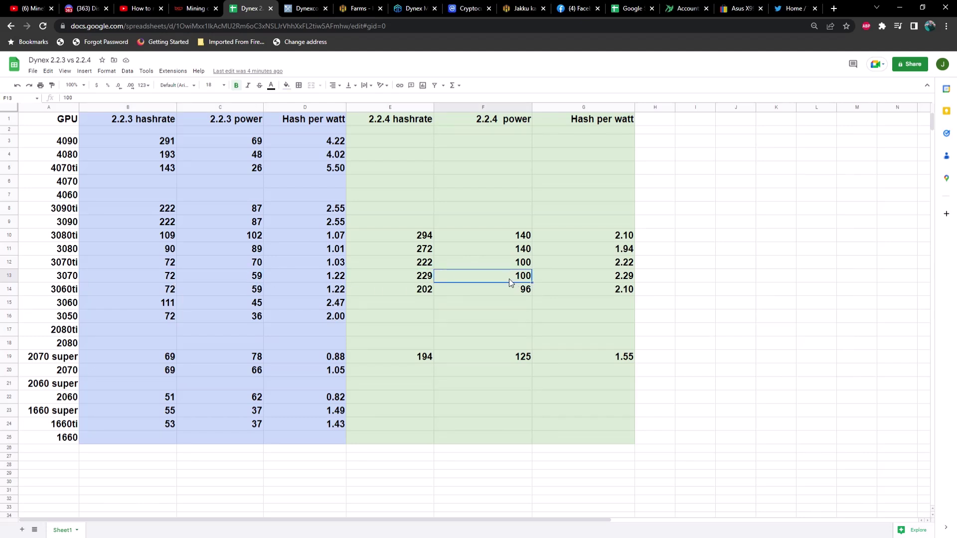
# - Compare the 3060 Ti (72/59 W vs 202/96 W) and 2070 Super (69/78 W vs 194/125 W), then open Dynexcoin pool stats
pyautogui.click(148, 290)
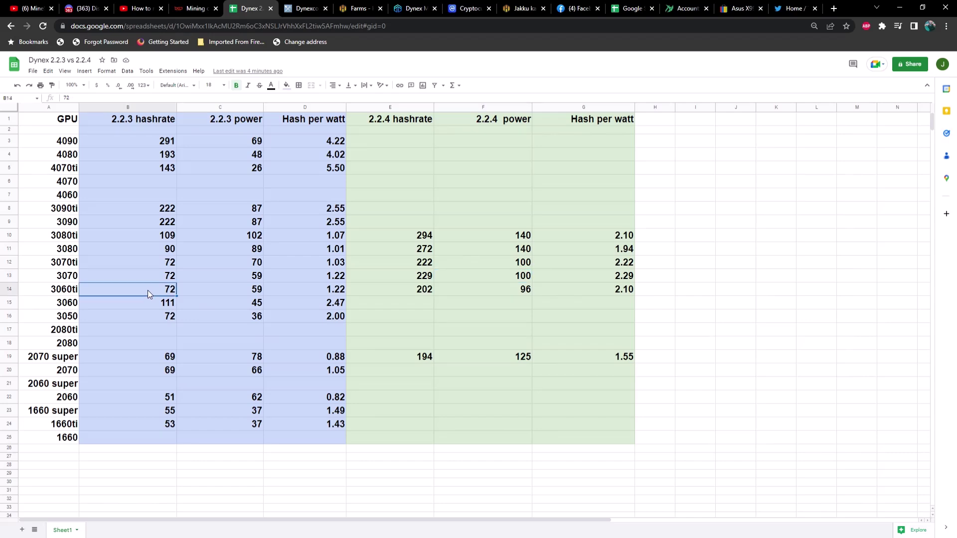
pyautogui.click(233, 293)
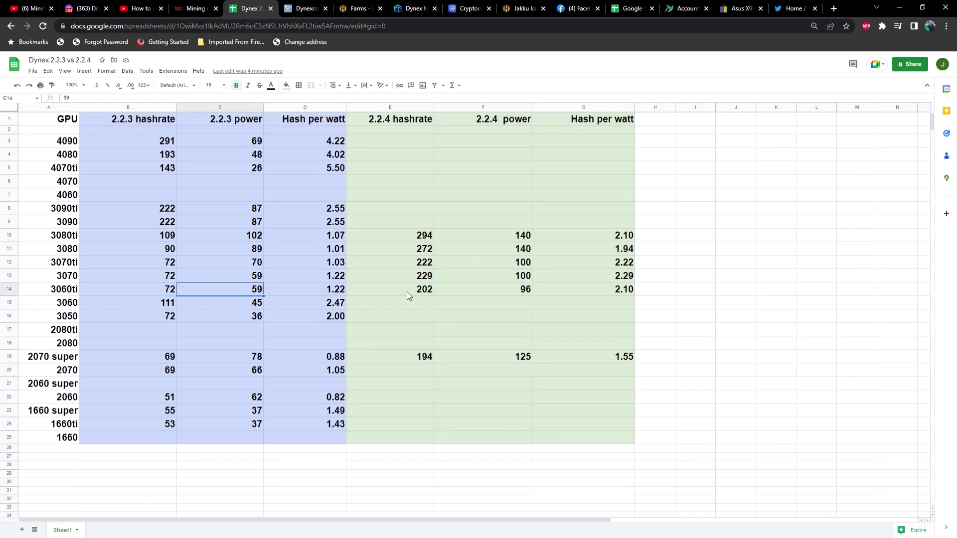
pyautogui.click(424, 294)
pyautogui.click(474, 296)
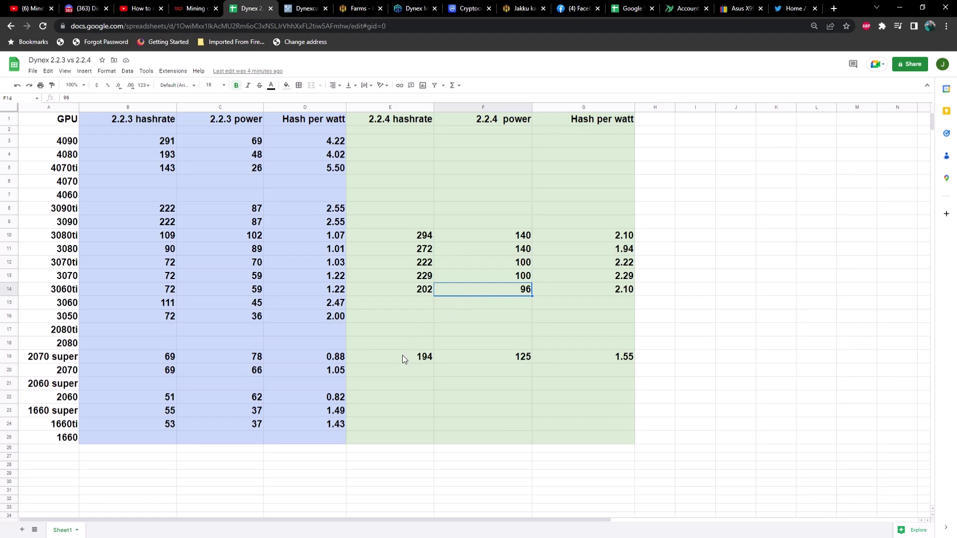
pyautogui.click(154, 356)
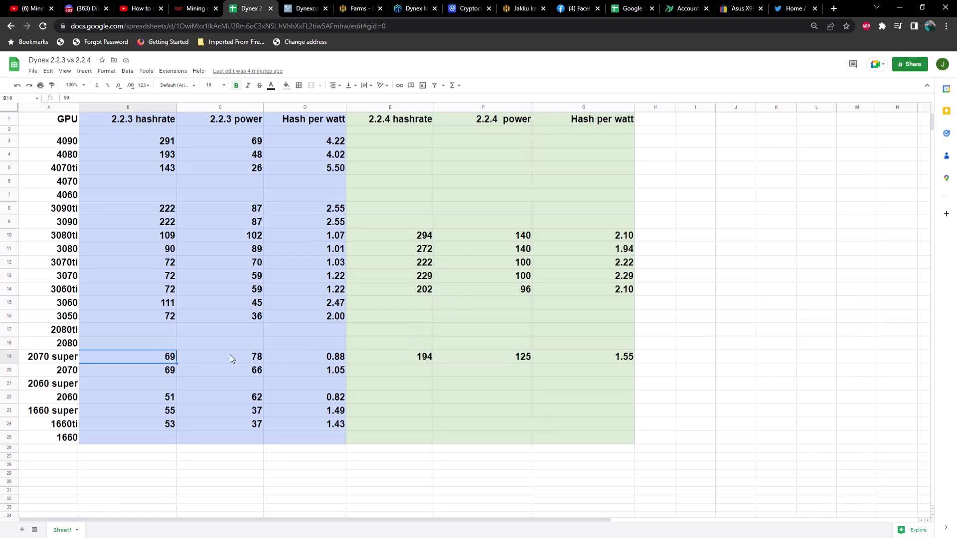
pyautogui.click(234, 355)
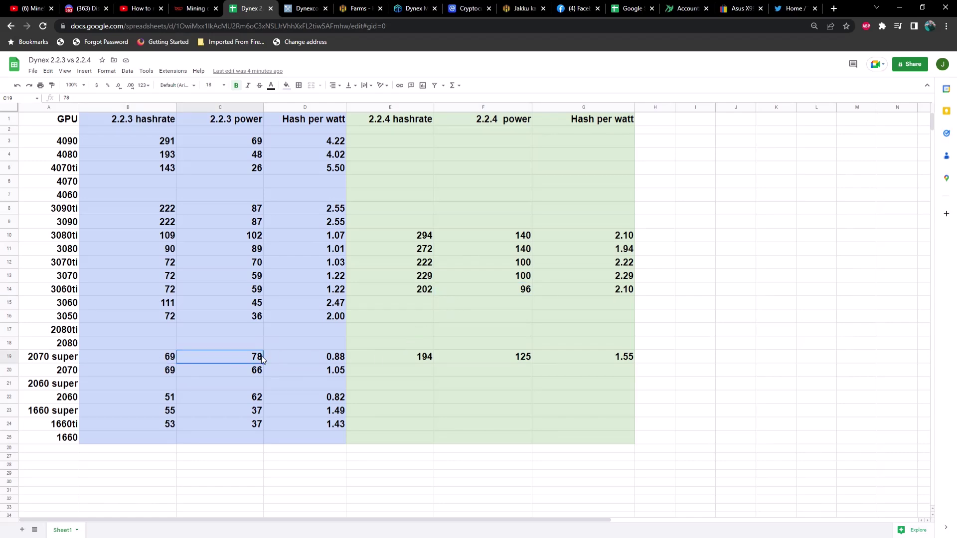
pyautogui.click(407, 357)
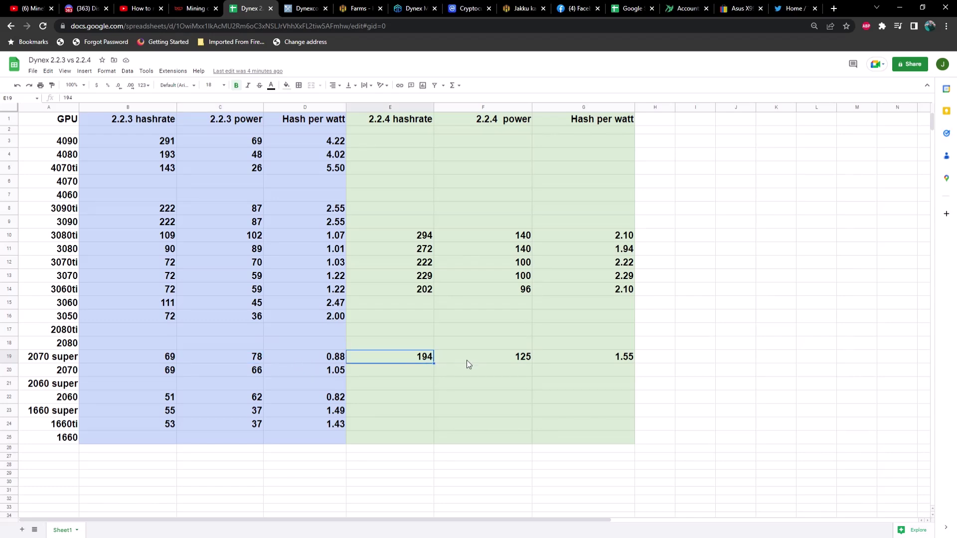
pyautogui.click(504, 357)
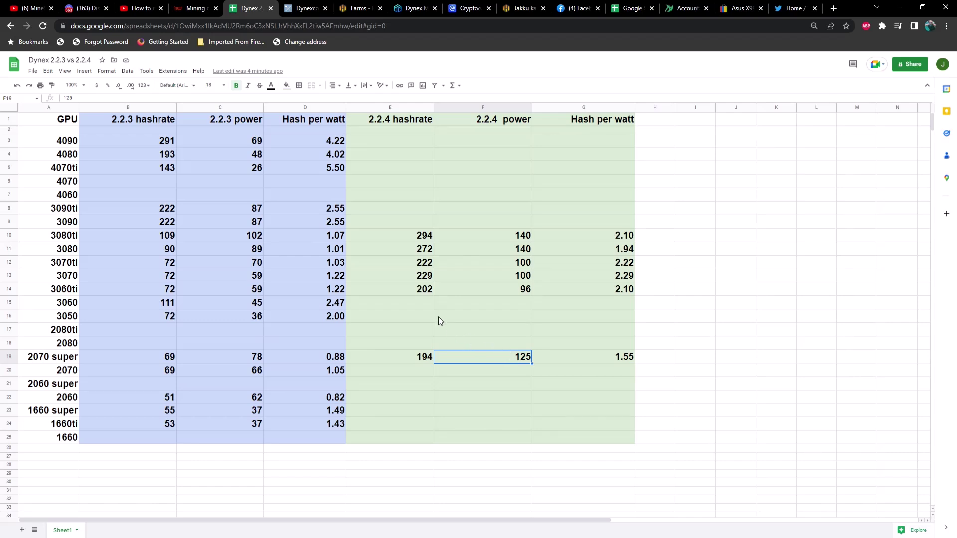
pyautogui.click(297, 13)
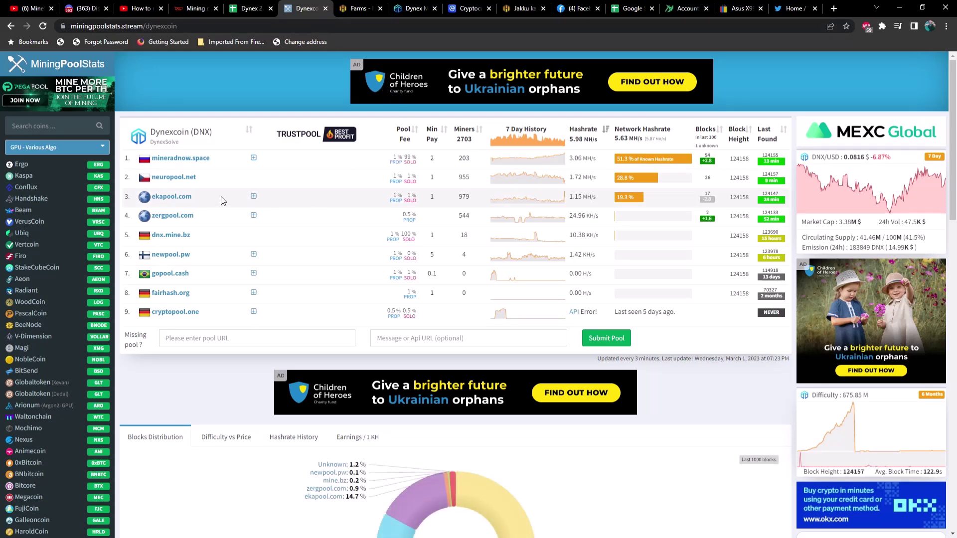
# - Inspect the Dynexcoin pools' 7-day hashrate sparklines, with mineradnow.space leading at 3.06 MH/s
pyautogui.moveTo(560, 200)
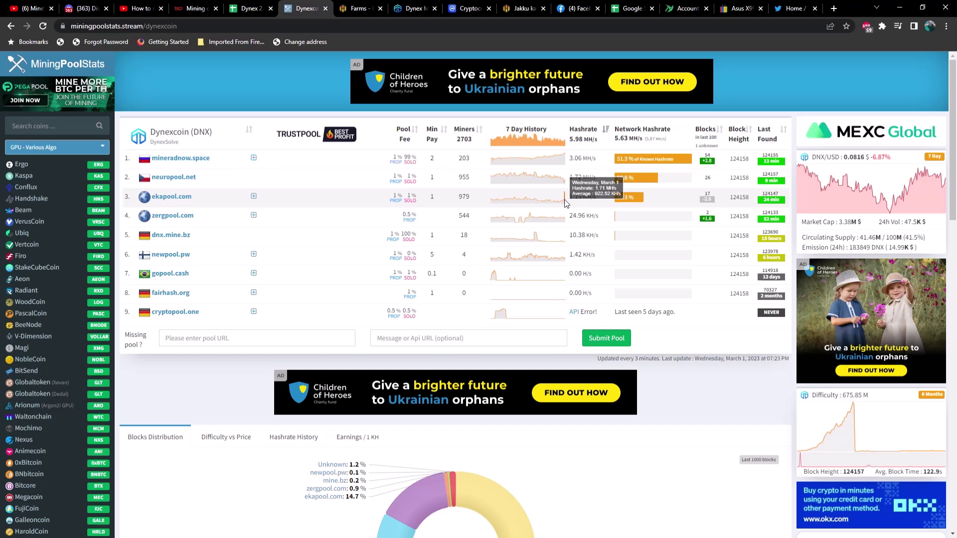
pyautogui.moveTo(552, 163)
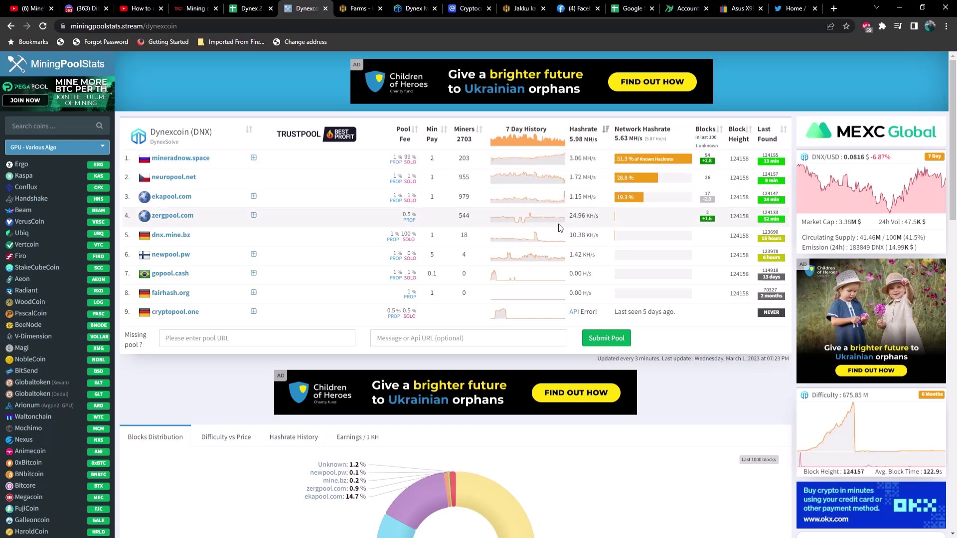
pyautogui.moveTo(538, 226)
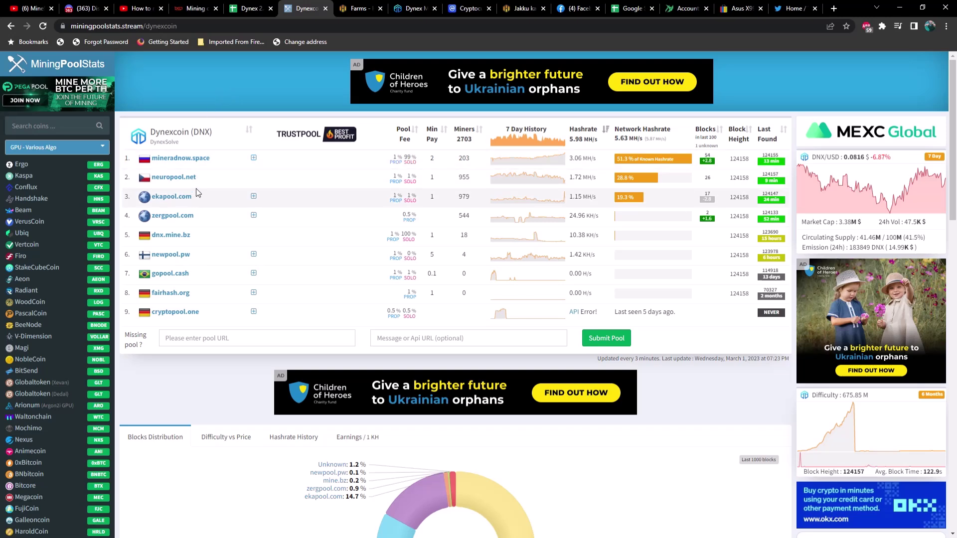
pyautogui.moveTo(162, 164)
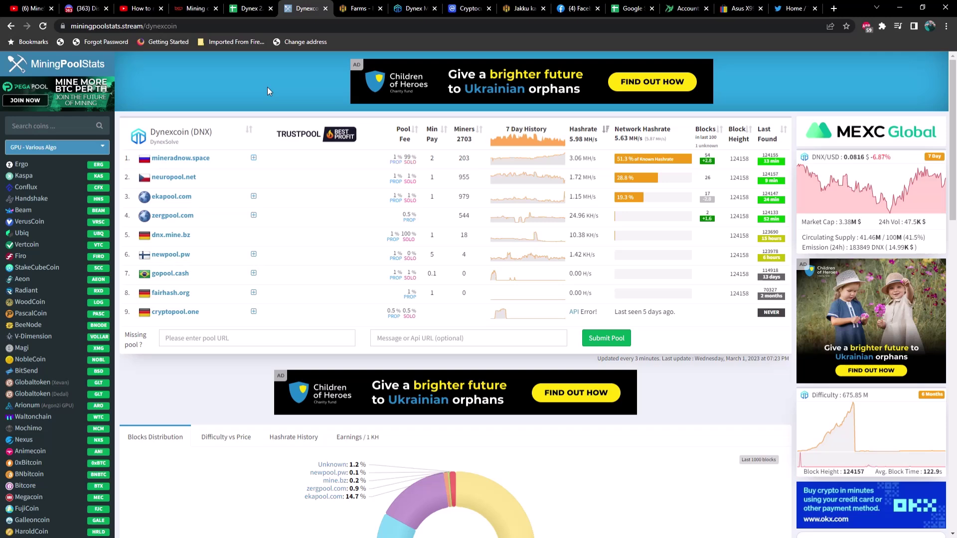
# - Open the Sum10clever farm's Alderaan worker and edit its Dynex 2.2.4 flight sheet
pyautogui.click(348, 11)
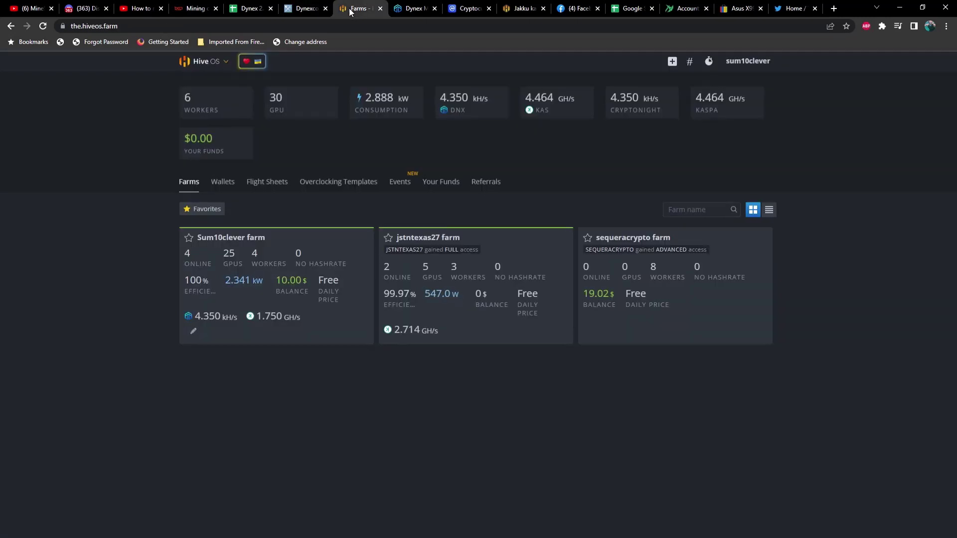
pyautogui.click(247, 236)
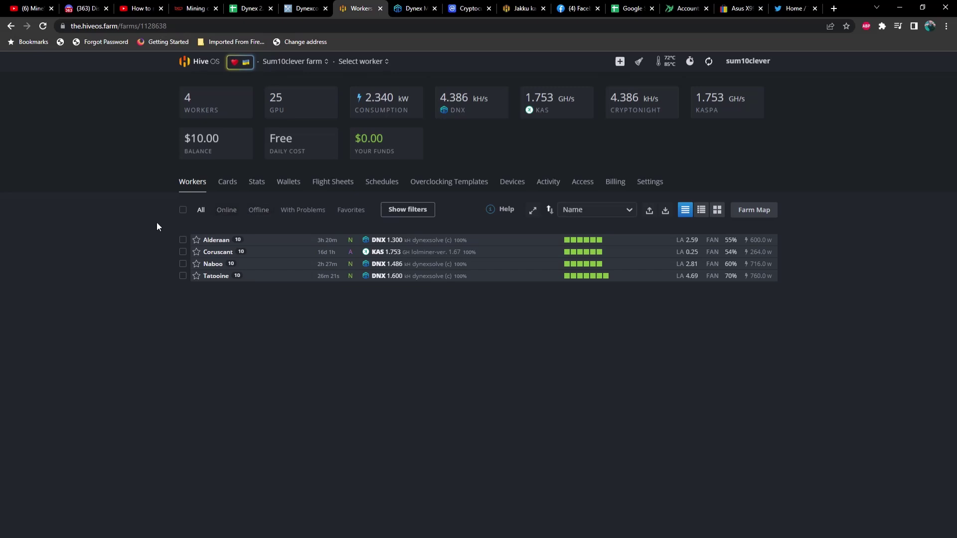
pyautogui.click(216, 240)
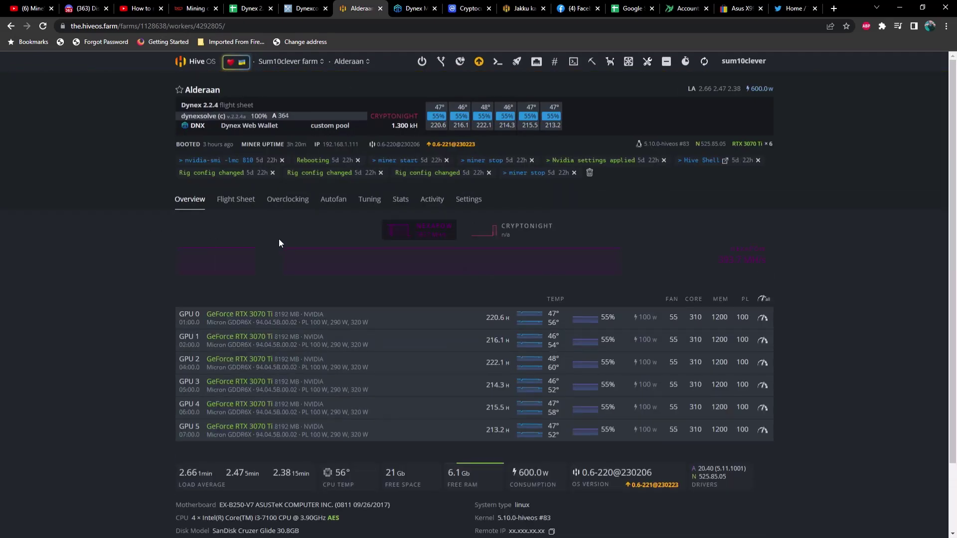
pyautogui.click(248, 208)
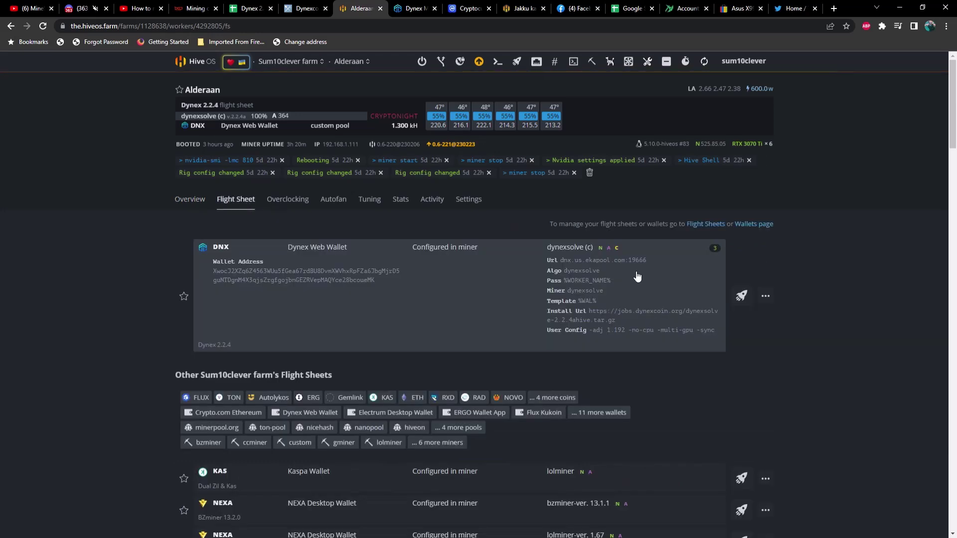
pyautogui.click(765, 297)
pyautogui.click(738, 314)
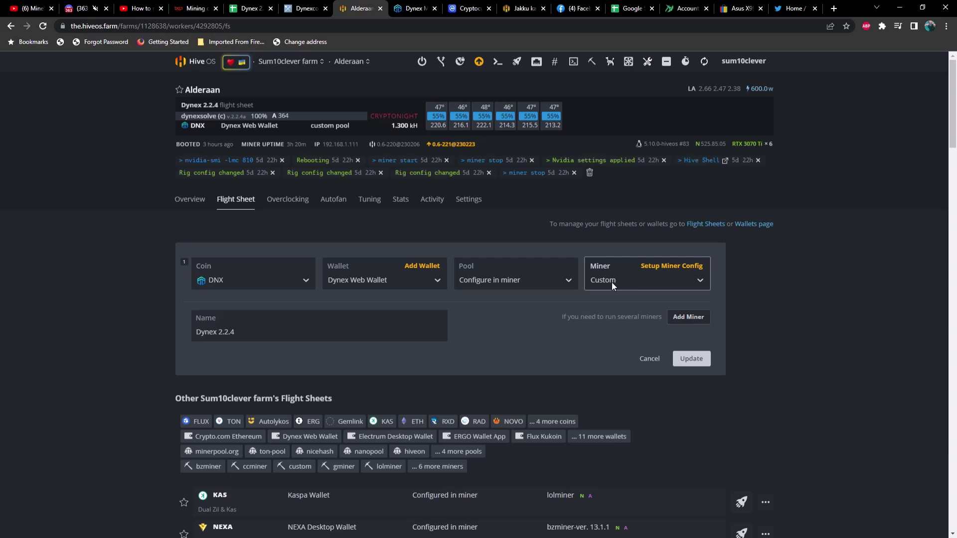
# - Review the dynexsolve custom miner config, cancel it unchanged, and return to hashrate.no's GPU list
pyautogui.click(659, 266)
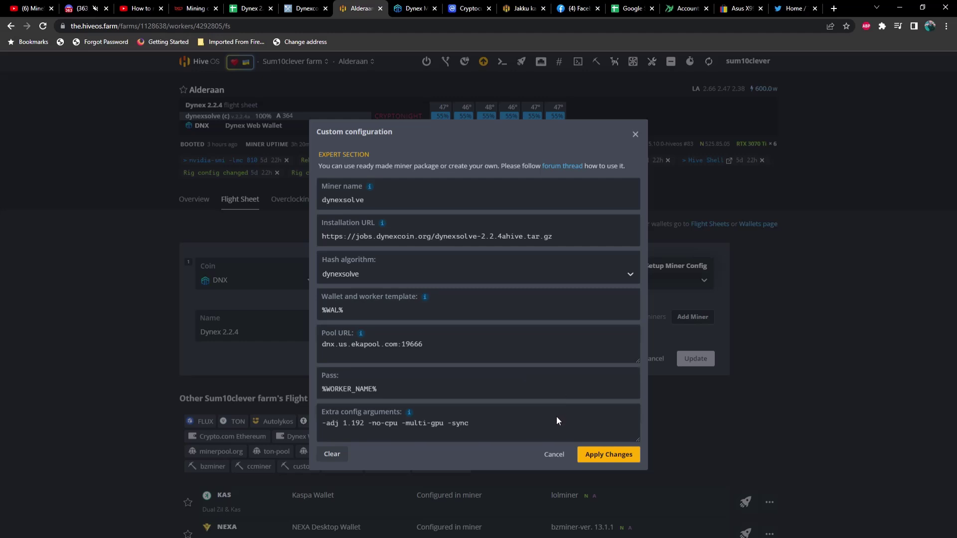
pyautogui.click(554, 458)
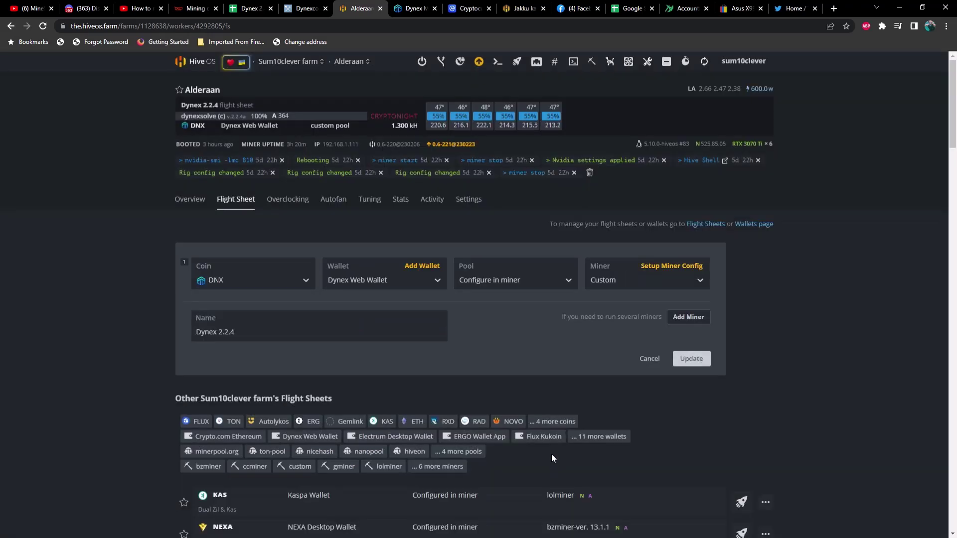
pyautogui.click(197, 205)
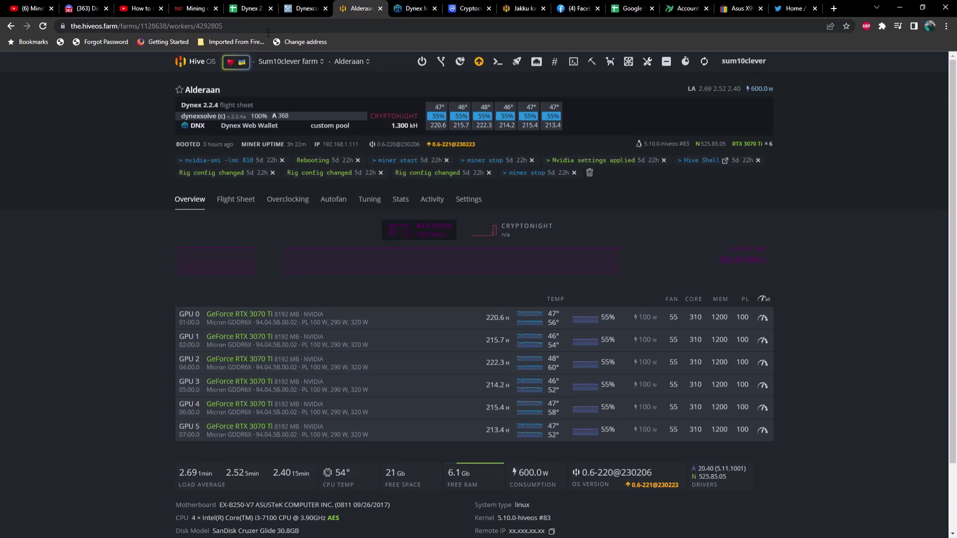
pyautogui.click(183, 6)
# - Look up the RTX 3070 Ti's Dynex overclock: core offset 225, core lock 2100, memory 810, 72.00 hashrate
pyautogui.scroll(-10, 234, 299)
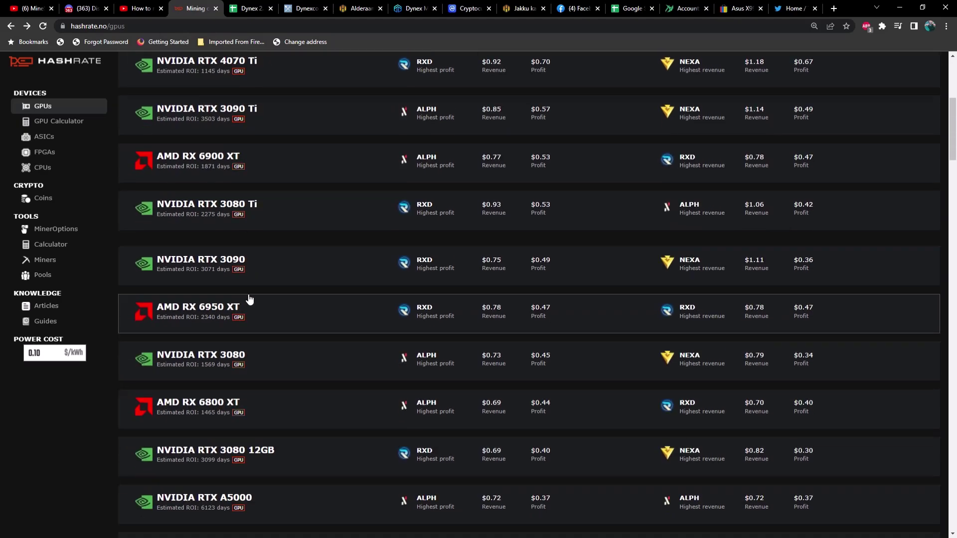
pyautogui.scroll(-3, 245, 298)
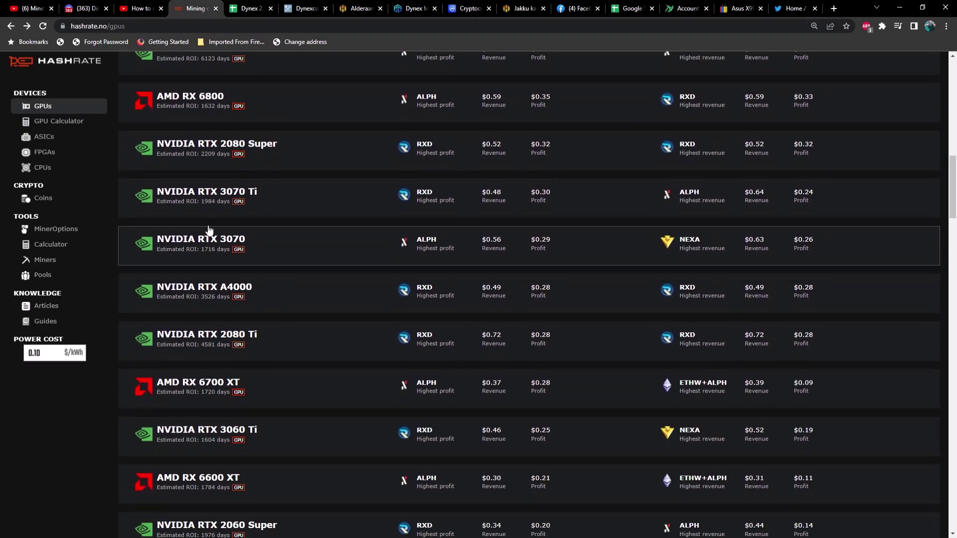
pyautogui.scroll(-7, 234, 270)
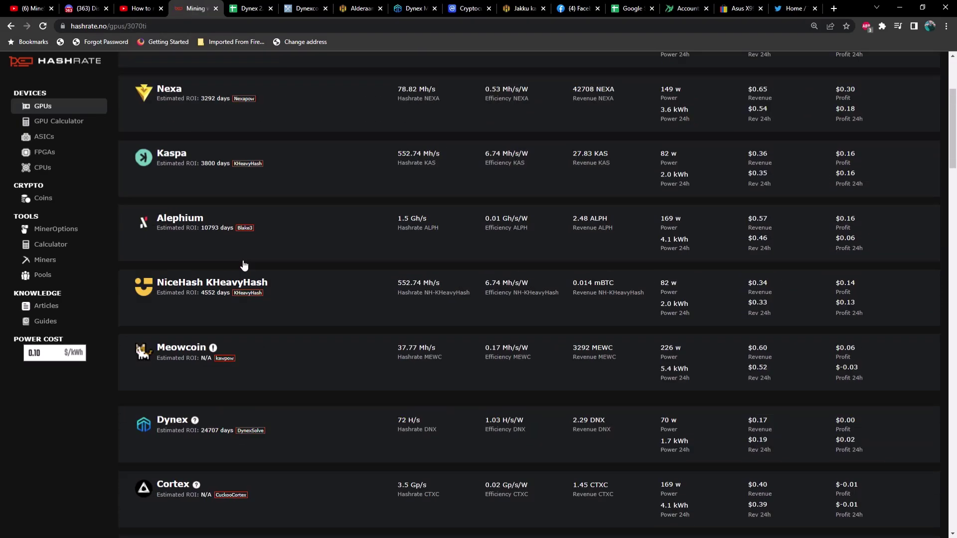
pyautogui.click(209, 254)
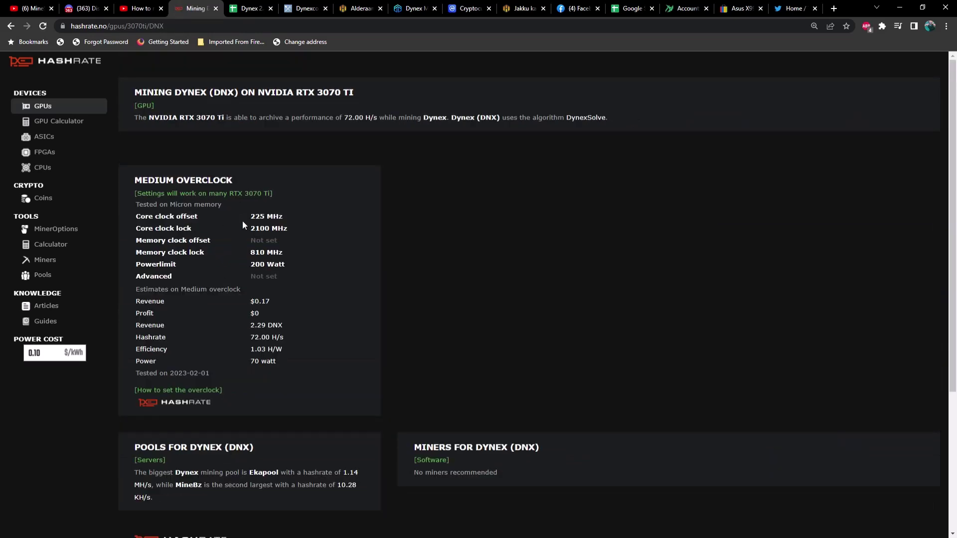
pyautogui.doubleClick(257, 216)
pyautogui.doubleClick(260, 229)
pyautogui.doubleClick(257, 252)
pyautogui.moveTo(250, 337); pyautogui.dragTo(272, 338)
pyautogui.click(356, 11)
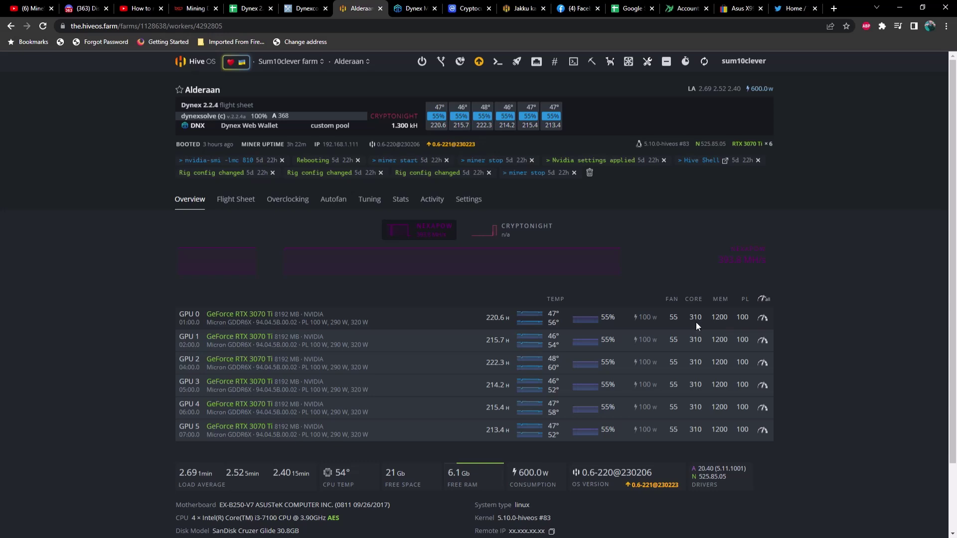
# - Check the Naboo worker, then open Tatooine's overview showing 1.602 kH across seven GPUs at 761 W
pyautogui.click(196, 64)
pyautogui.click(295, 246)
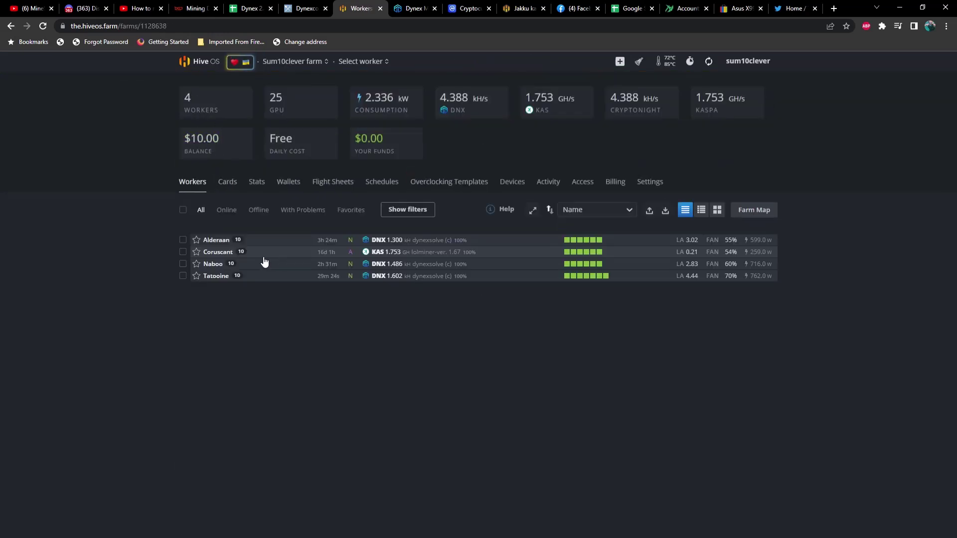
pyautogui.click(217, 264)
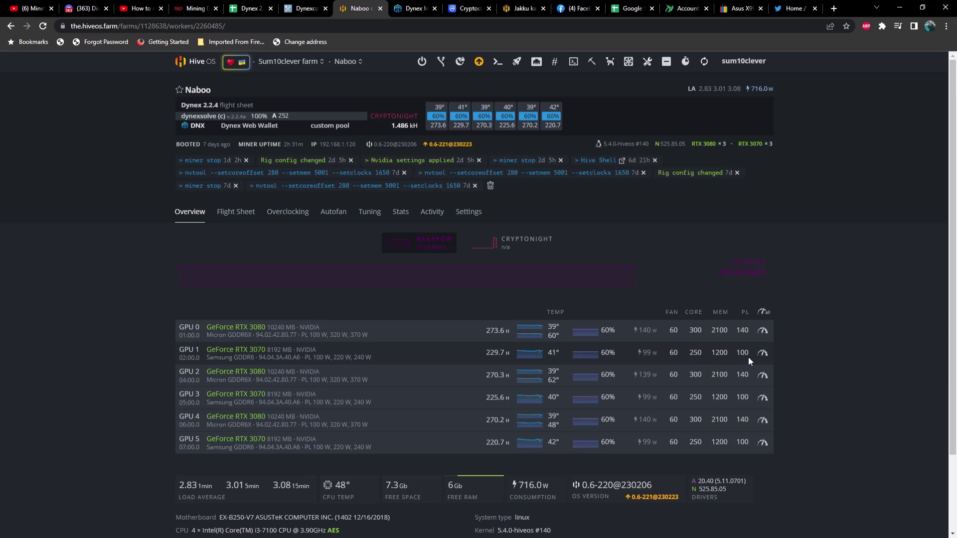
pyautogui.click(193, 69)
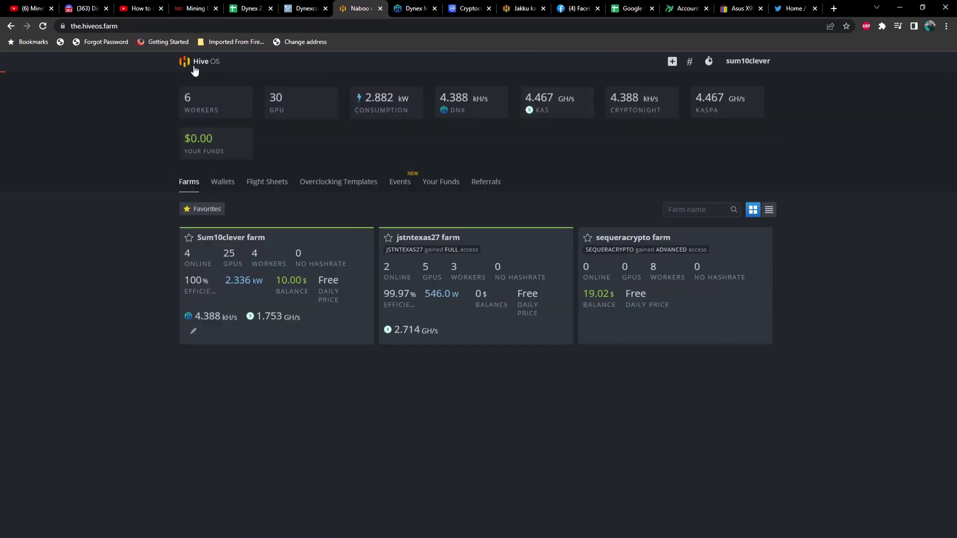
pyautogui.click(252, 239)
pyautogui.click(224, 277)
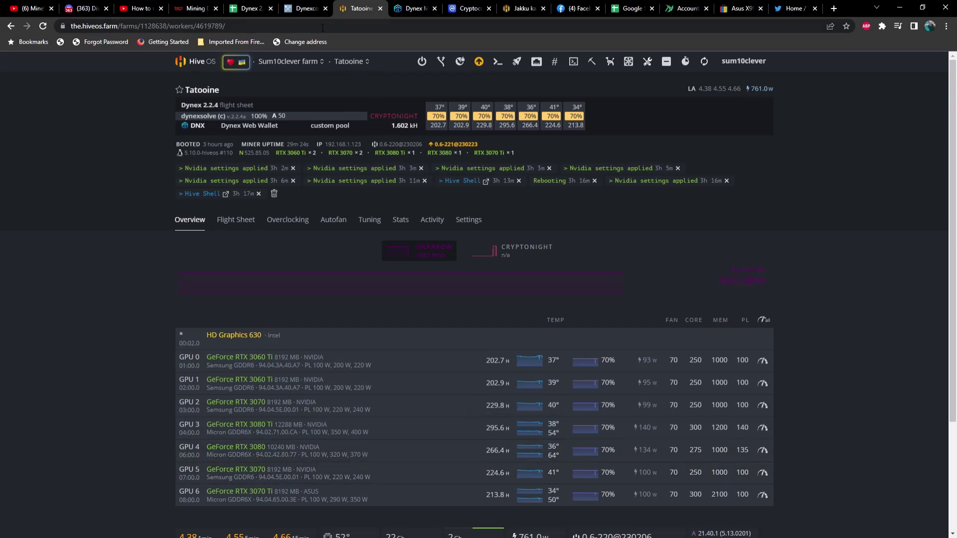
# - Refresh Ekapool's Dynex wallet stats, note the 3.52 current hash rate, and scroll to the workers table
pyautogui.click(307, 10)
pyautogui.click(411, 10)
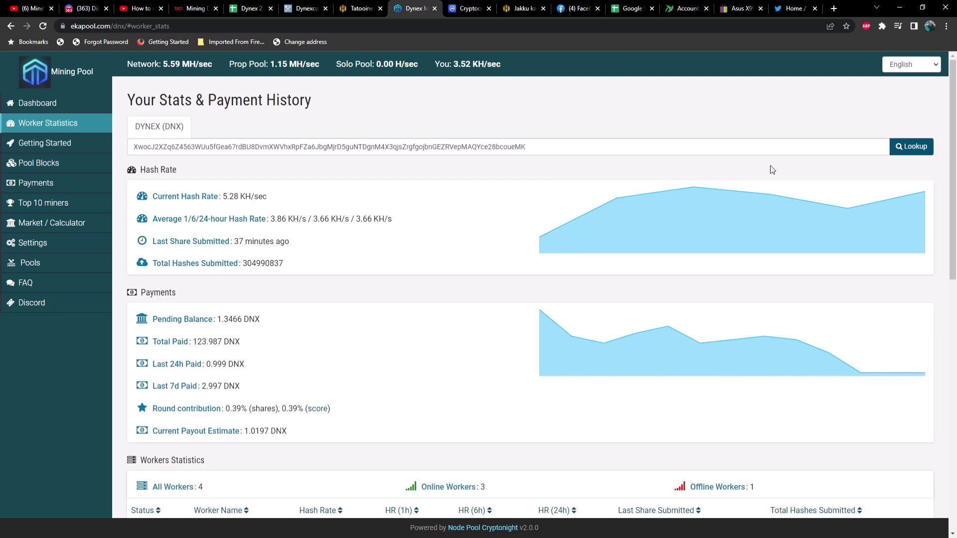
pyautogui.click(910, 146)
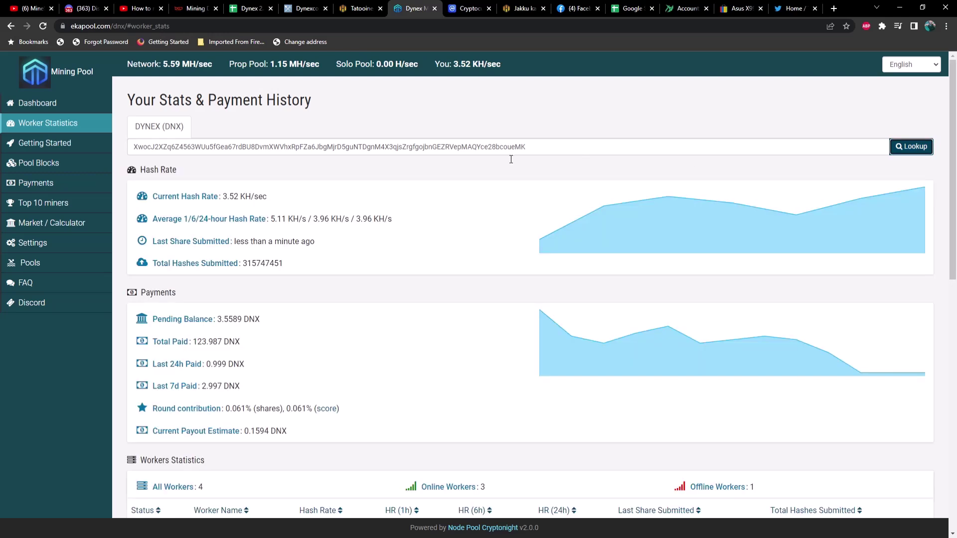
pyautogui.scroll(-2, 274, 215)
pyautogui.scroll(-1, 274, 215)
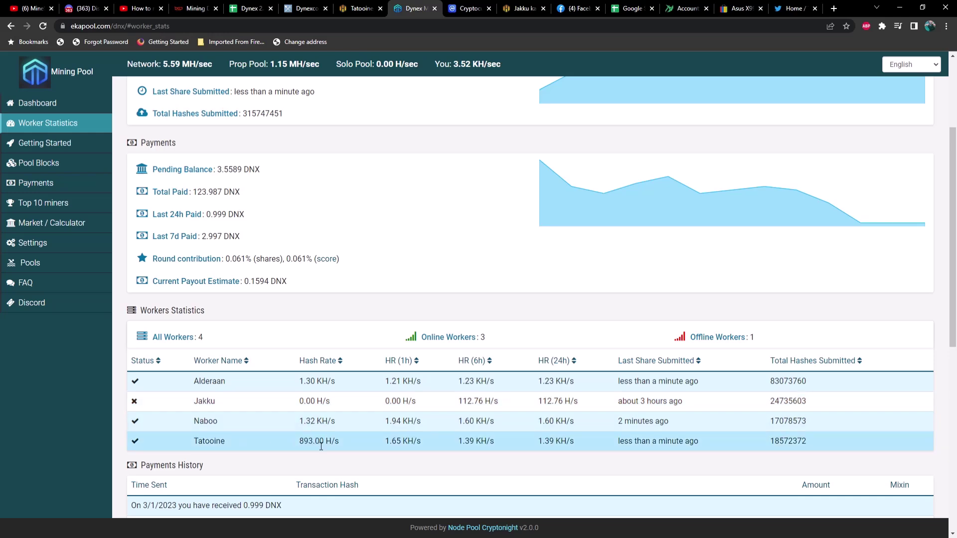
pyautogui.scroll(3, 297, 303)
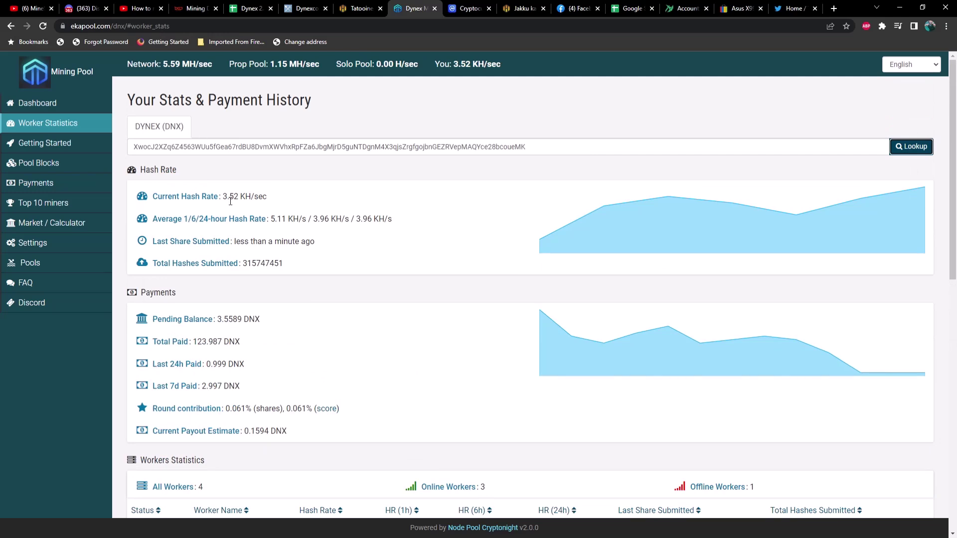
pyautogui.moveTo(223, 197); pyautogui.dragTo(246, 202)
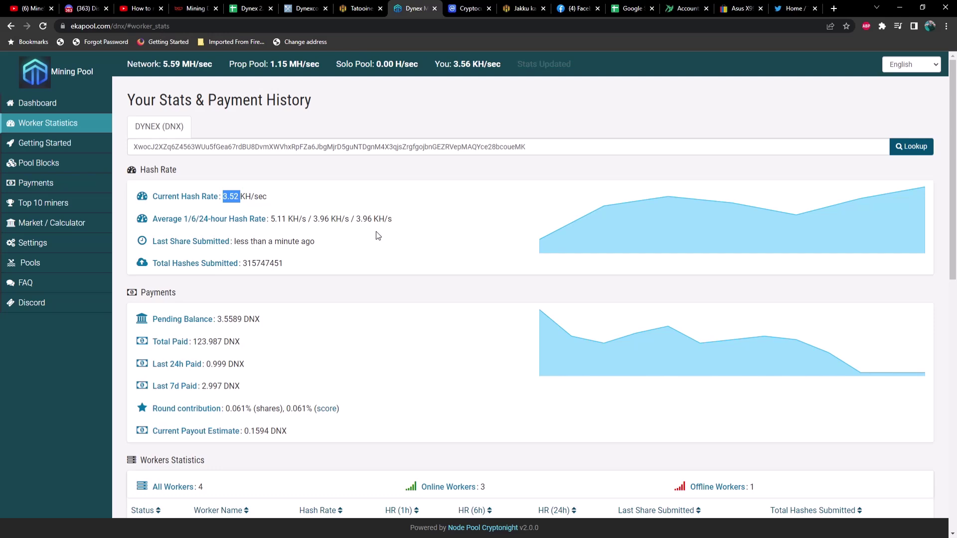
pyautogui.scroll(-3, 377, 232)
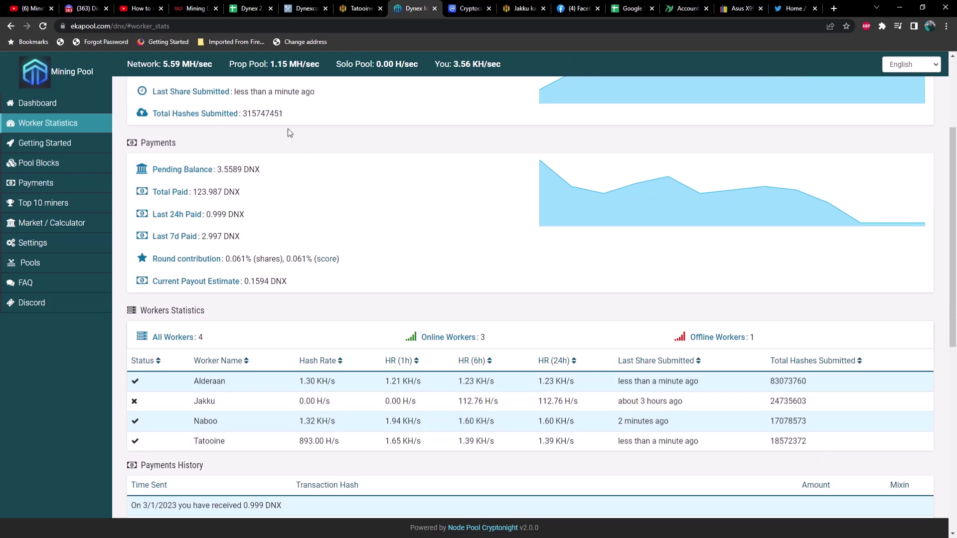
# - Return to the Hive OS farms overview showing 6 workers, 30 GPUs and 4.389 kH/s DNX
pyautogui.click(189, 9)
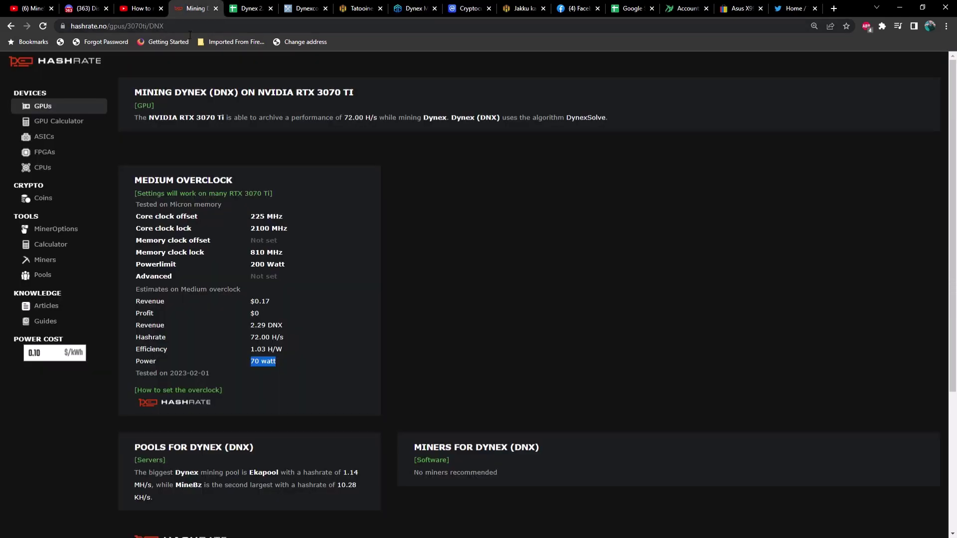
pyautogui.click(52, 244)
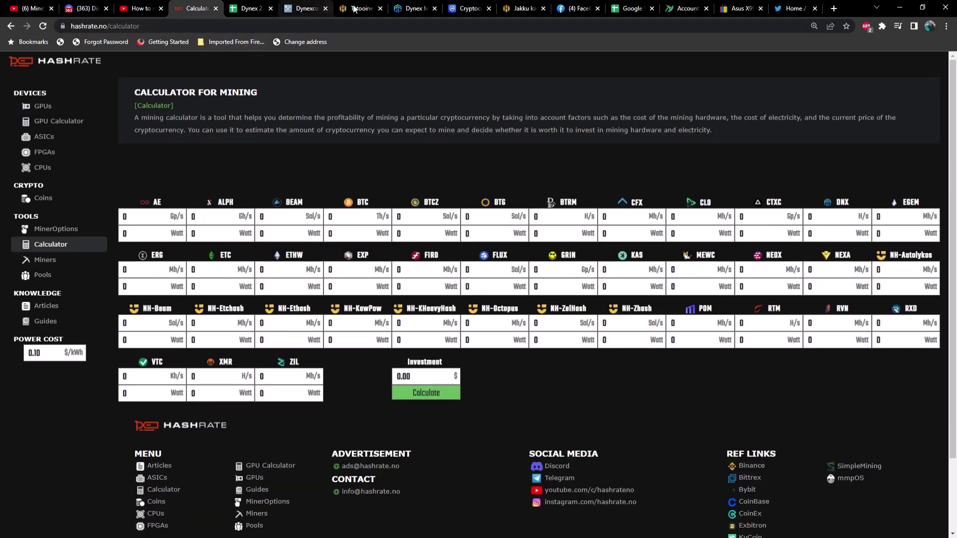
pyautogui.click(360, 9)
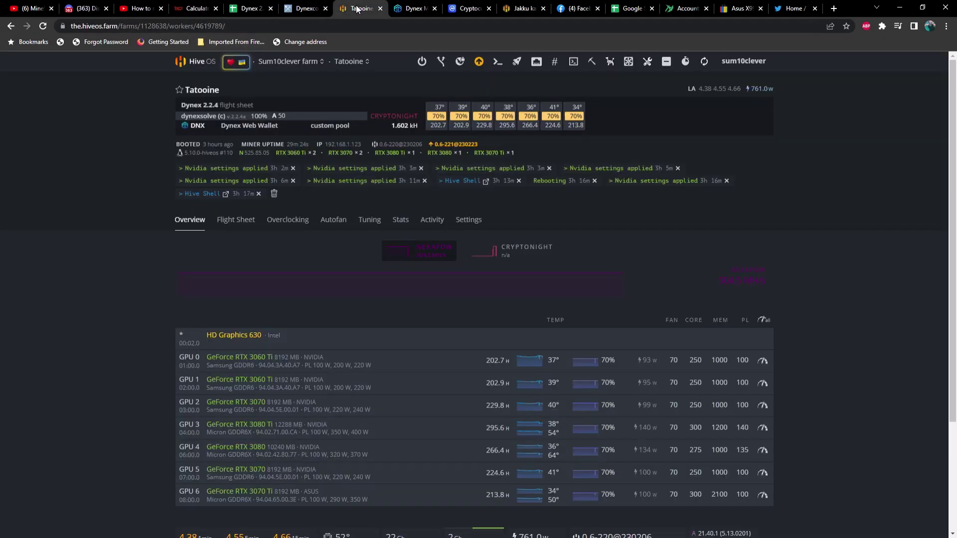
pyautogui.click(197, 62)
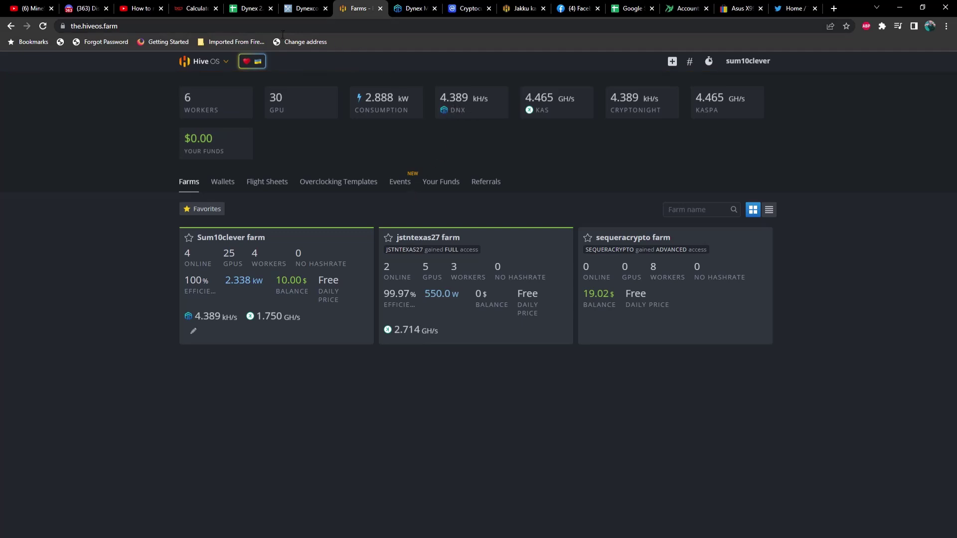
# - Enter 4389 H/s as the Dynex hashrate and check the first farm's workers in Hive OS
pyautogui.click(194, 9)
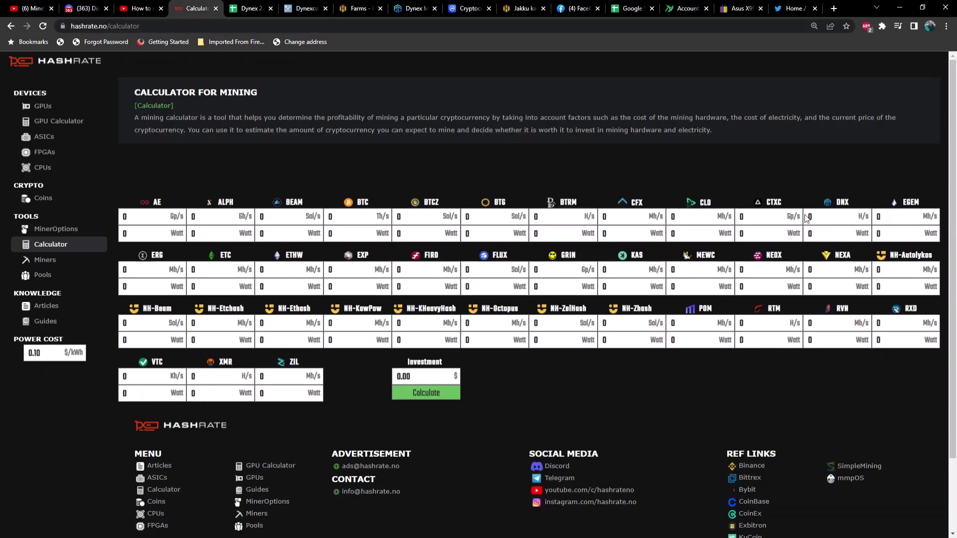
pyautogui.click(806, 218)
pyautogui.write('4389')
pyautogui.press('Tab')
pyautogui.click(350, 5)
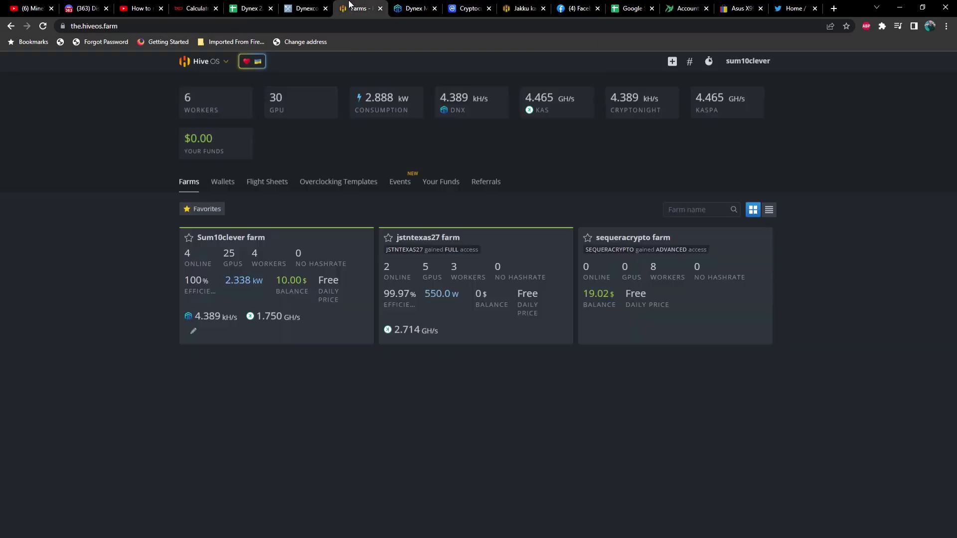
pyautogui.click(273, 240)
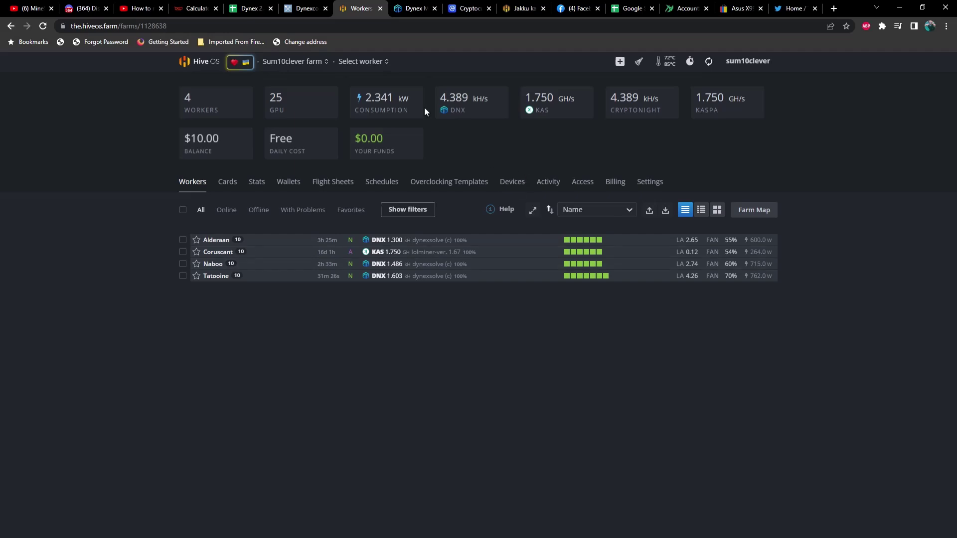
# - Enter 2077 W for Dynex and review the results: $10.45 revenue, $5.47 profit
pyautogui.click(197, 9)
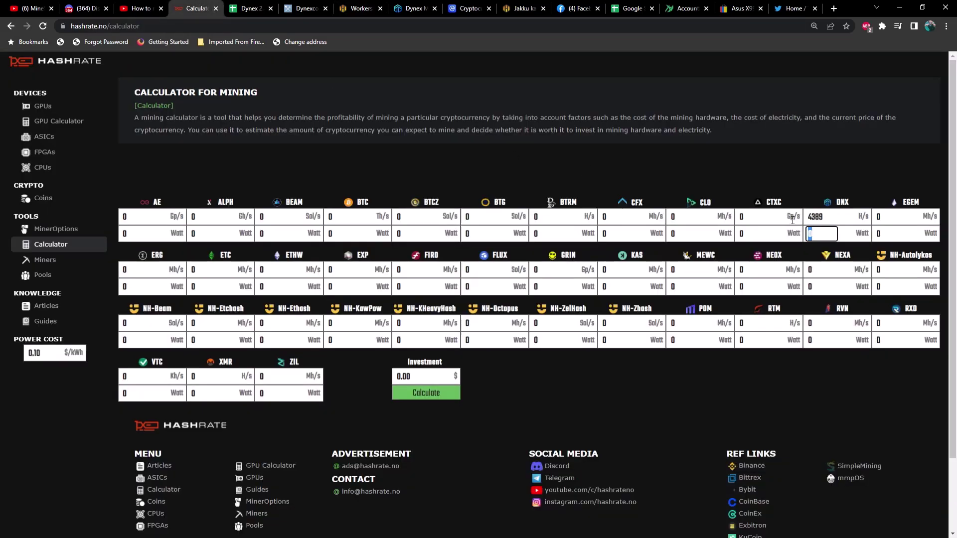
pyautogui.write('2077')
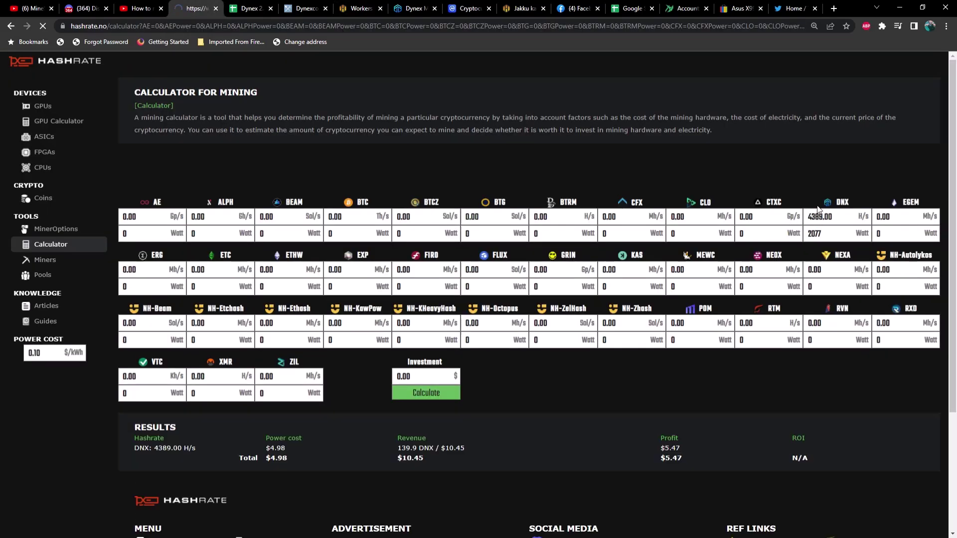
pyautogui.scroll(-3, 528, 233)
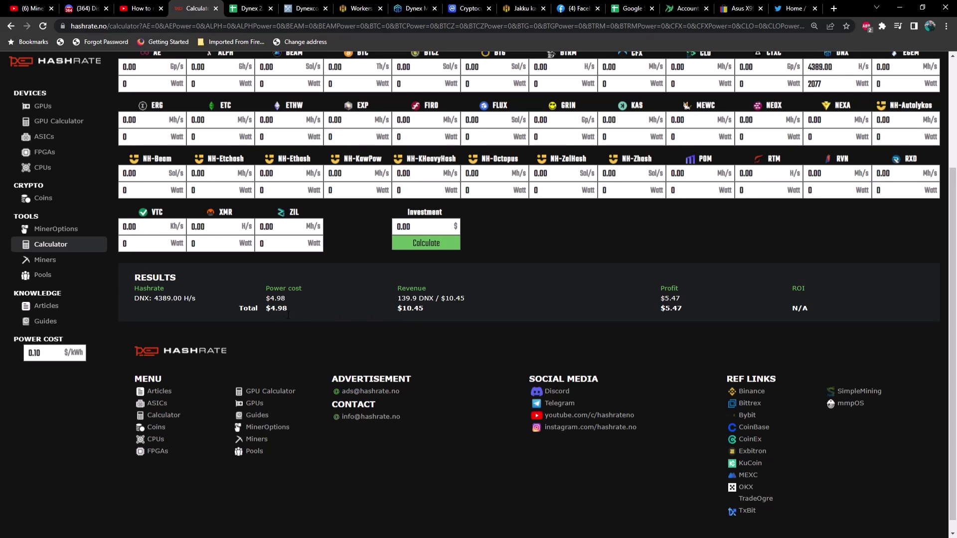
pyautogui.moveTo(397, 309); pyautogui.dragTo(428, 313)
pyautogui.moveTo(659, 309); pyautogui.dragTo(690, 314)
pyautogui.click(464, 308)
pyautogui.scroll(3, 464, 308)
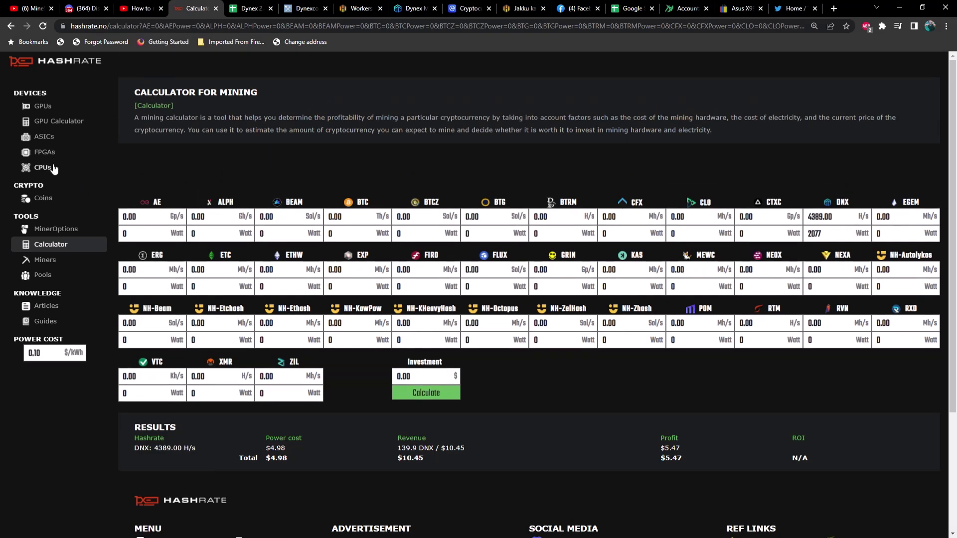
# - Check Dynex at $0.07467 on the CoinMarketCap watchlist, then go back to hashrate.no's Coins for Mining
pyautogui.click(58, 198)
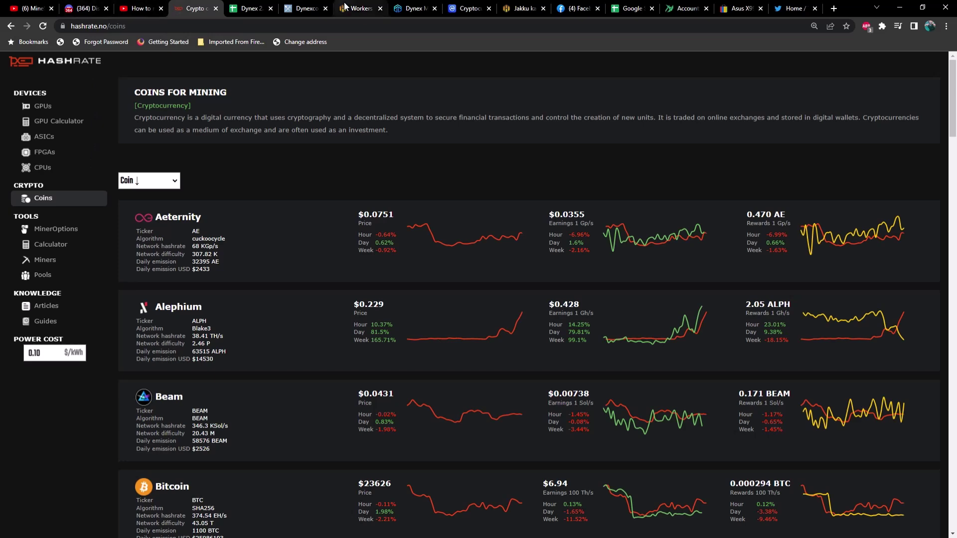
pyautogui.click(468, 8)
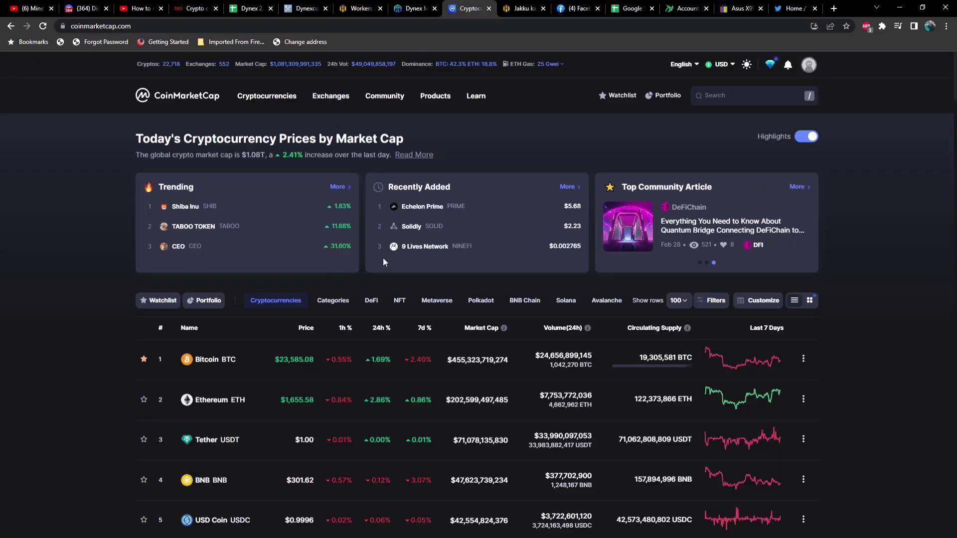
pyautogui.click(631, 97)
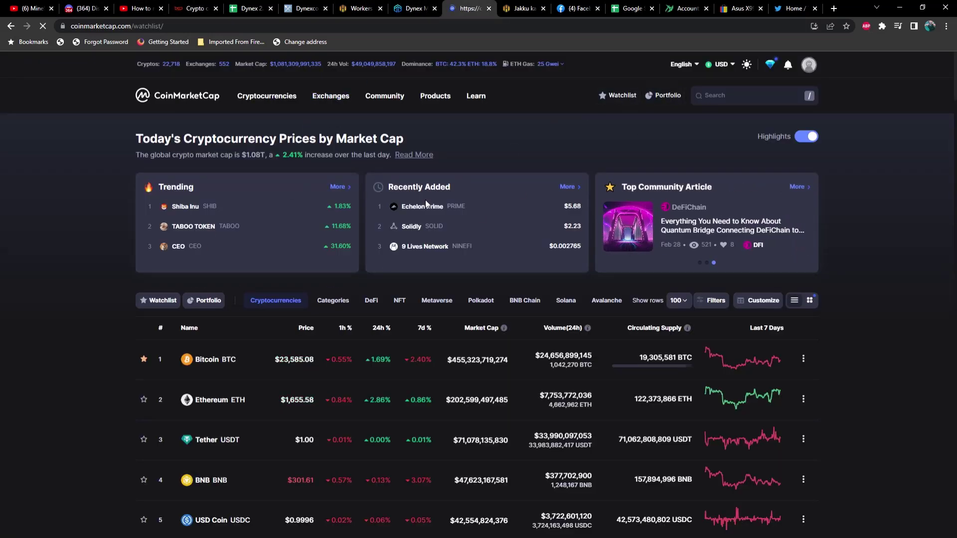
pyautogui.scroll(-5, 254, 316)
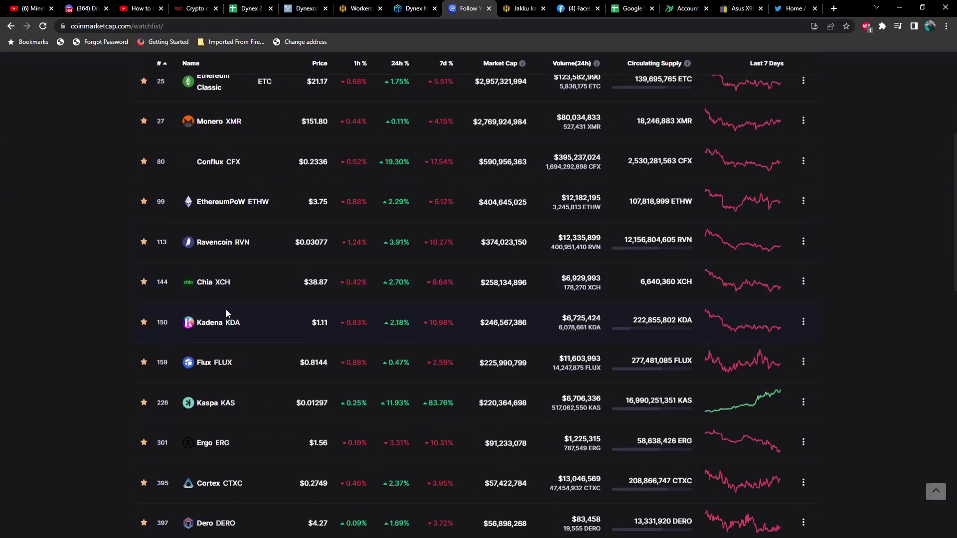
pyautogui.scroll(-8, 225, 309)
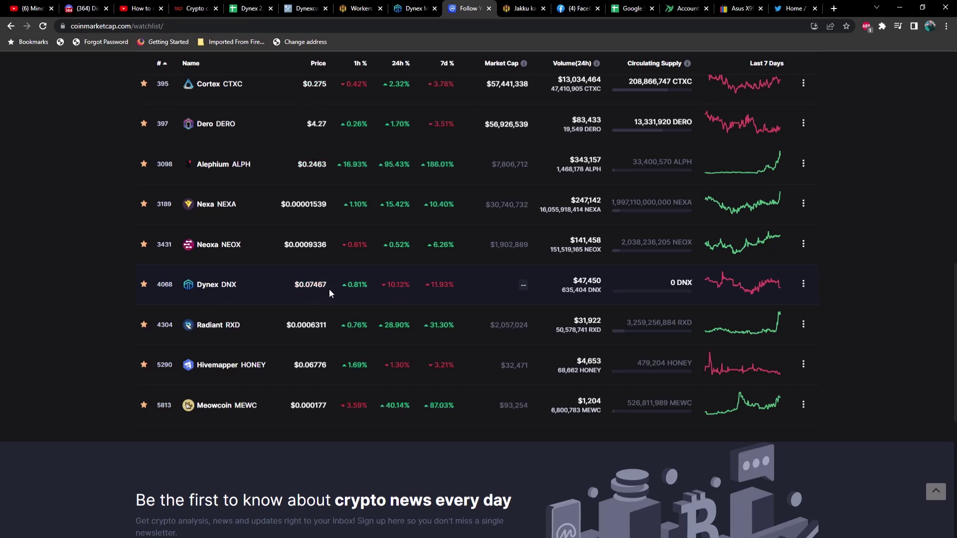
pyautogui.click(194, 9)
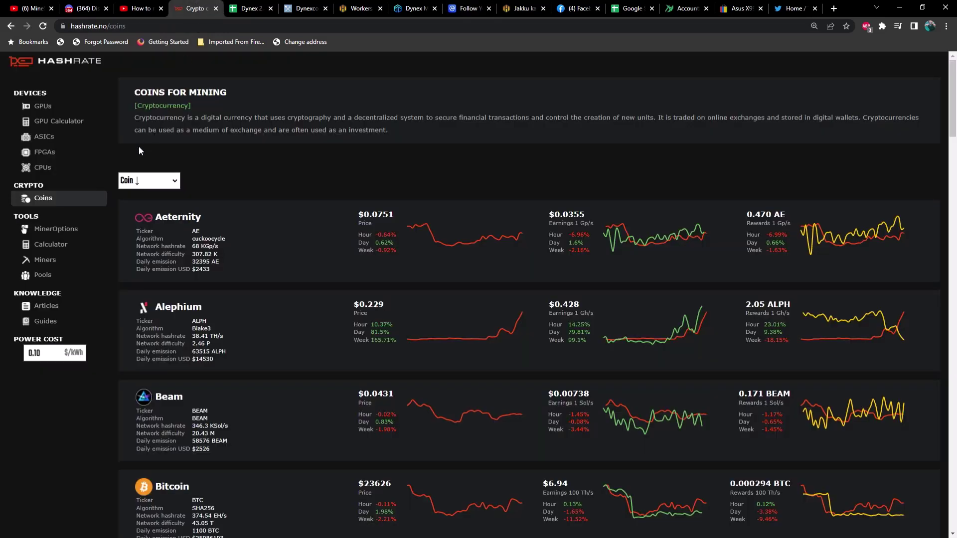
# - Open the NVIDIA RTX 3090's Dynex page: 255 MHz core offset, 810 MHz memory, 225.40 H/s
pyautogui.click(56, 121)
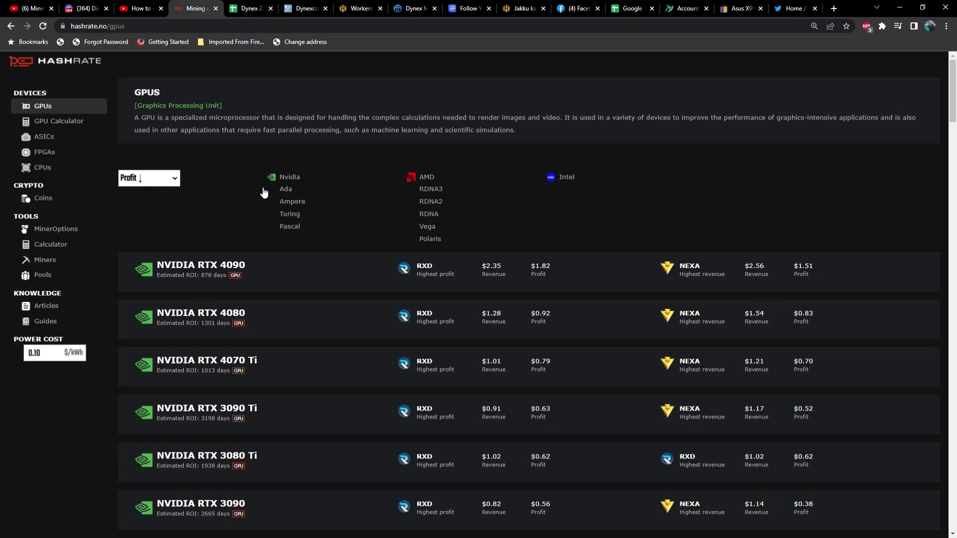
pyautogui.scroll(-2, 292, 195)
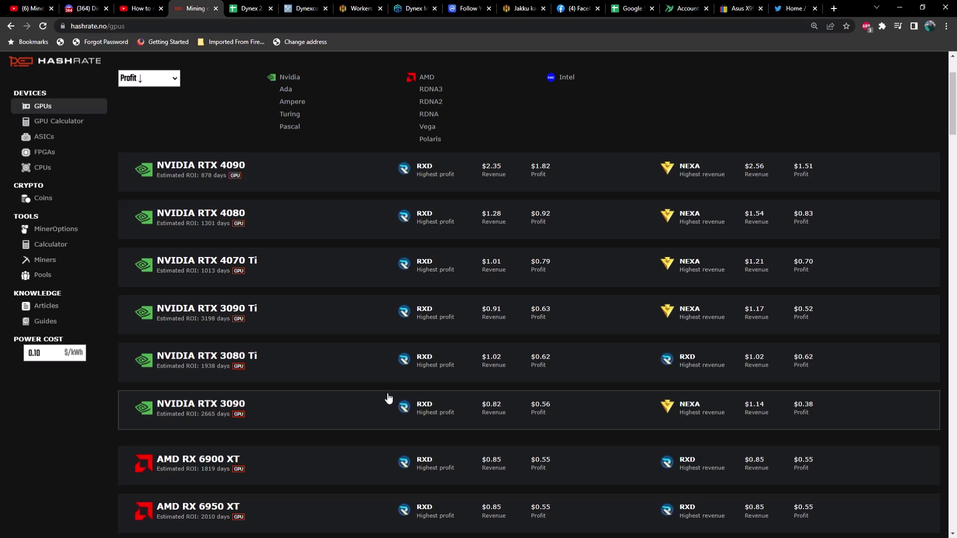
pyautogui.scroll(-3, 389, 406)
pyautogui.scroll(-5, 379, 355)
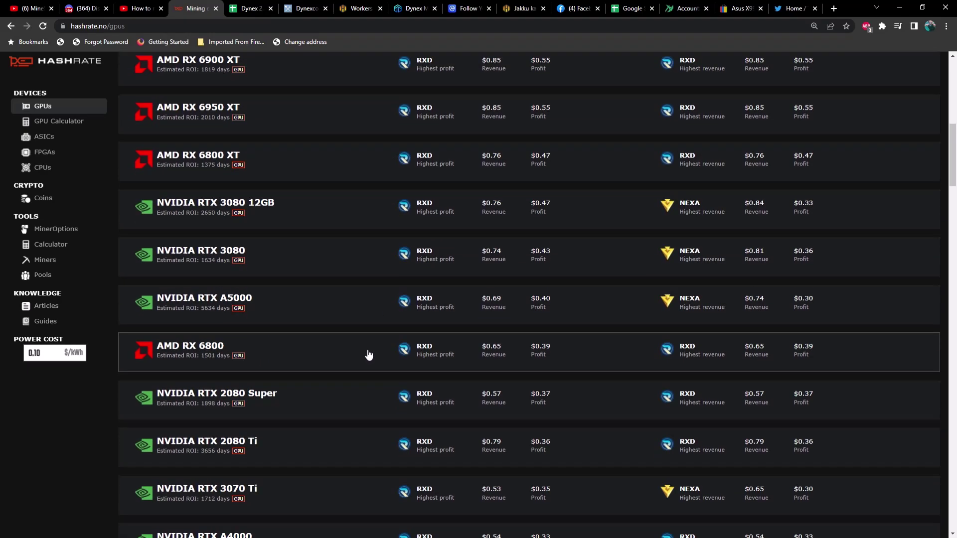
pyautogui.scroll(-2, 304, 347)
pyautogui.scroll(6, 254, 294)
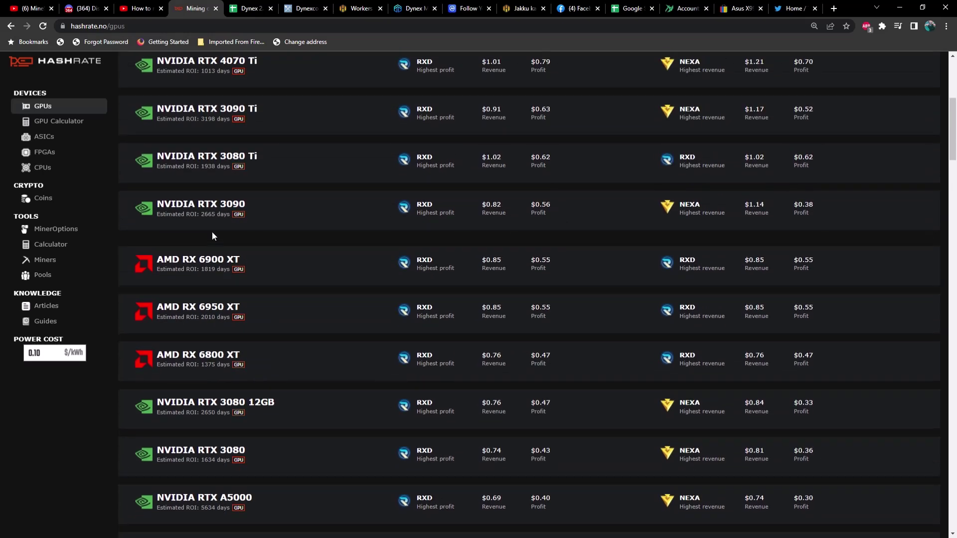
pyautogui.click(206, 212)
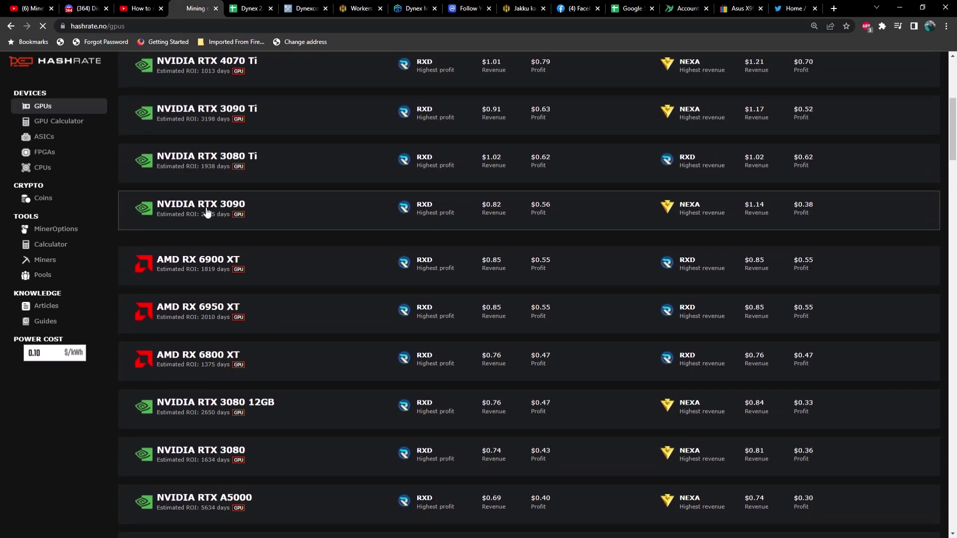
pyautogui.scroll(-1, 313, 239)
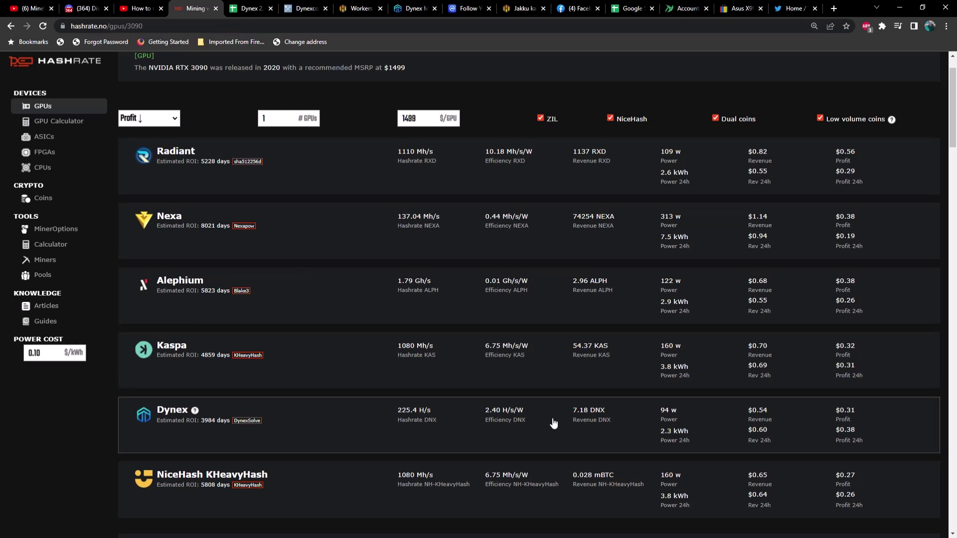
pyautogui.click(854, 419)
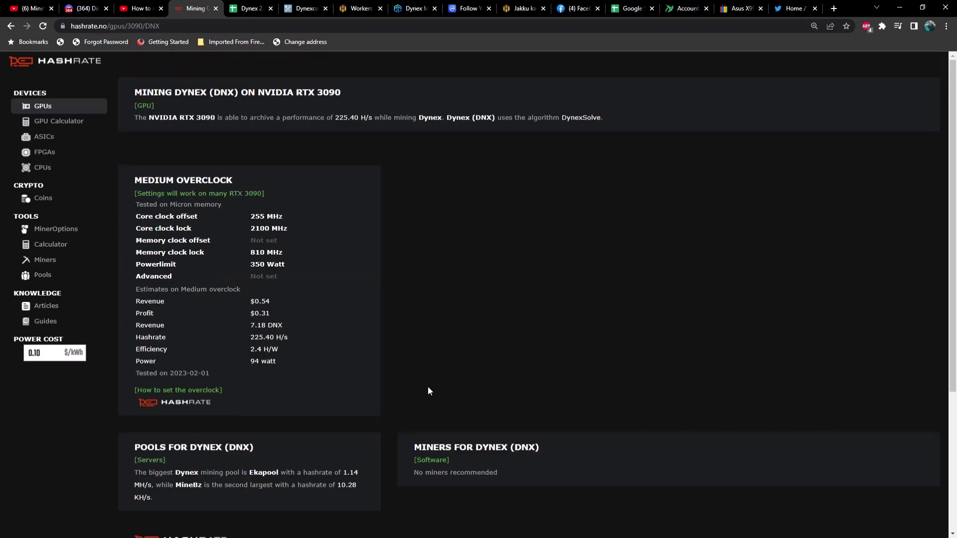